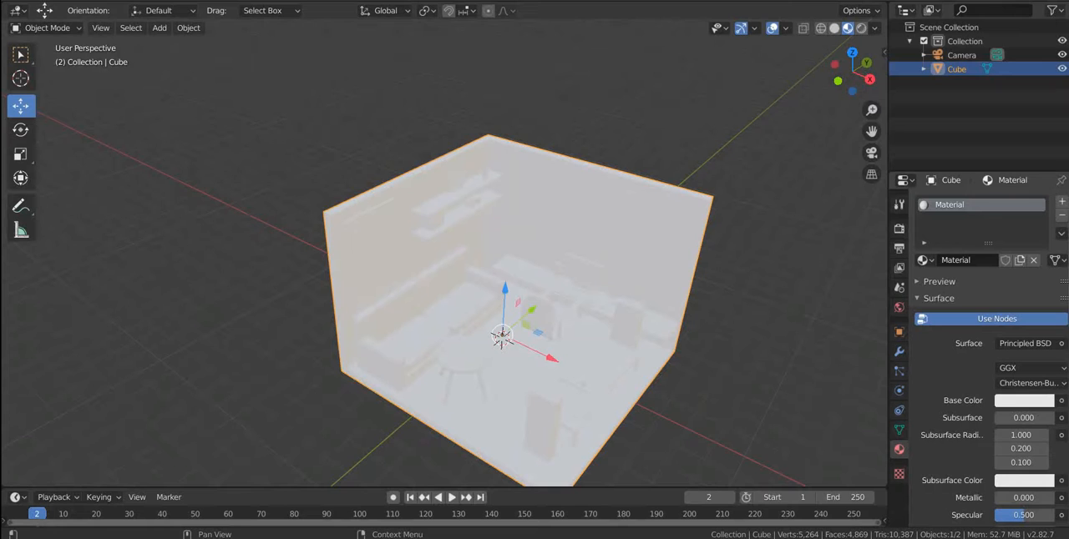
Set the base colour of the room's Material to a pale yellow.
left_click(1024, 400)
left_click(966, 268)
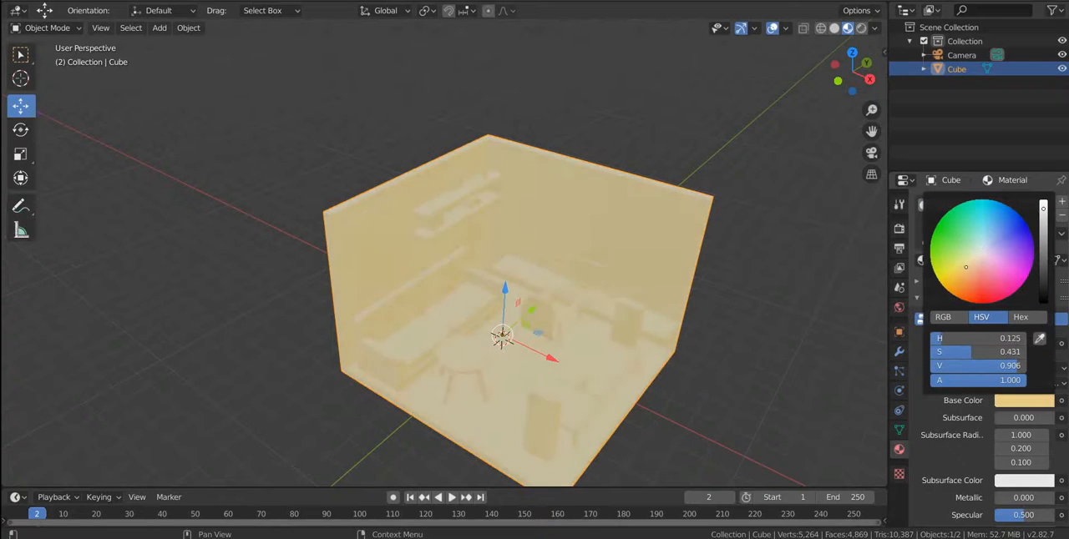
left_click_drag(966, 267, 967, 260)
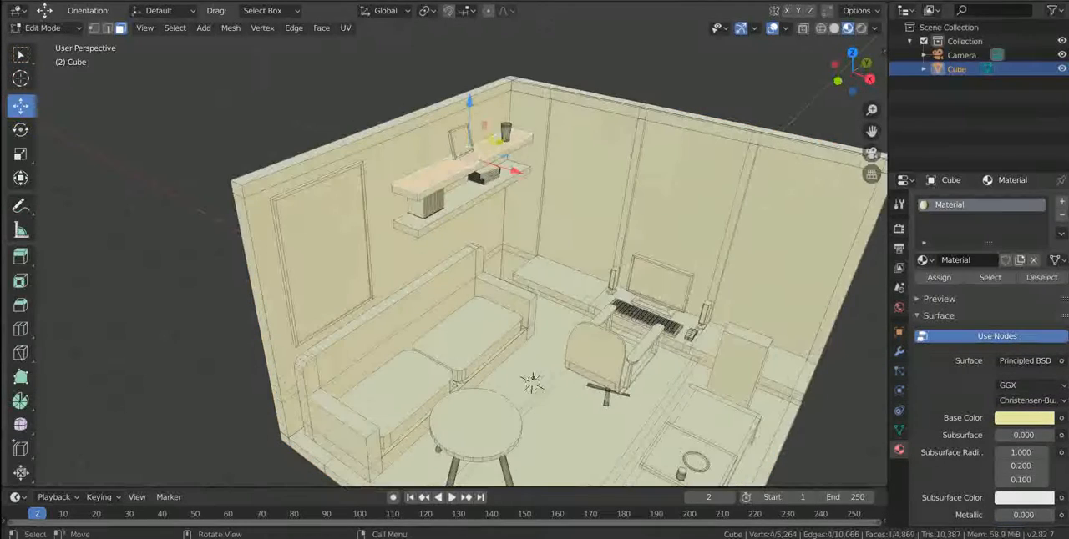
Assign a new material with a brown base colour to the two wall shelves.
left_click(1061, 202)
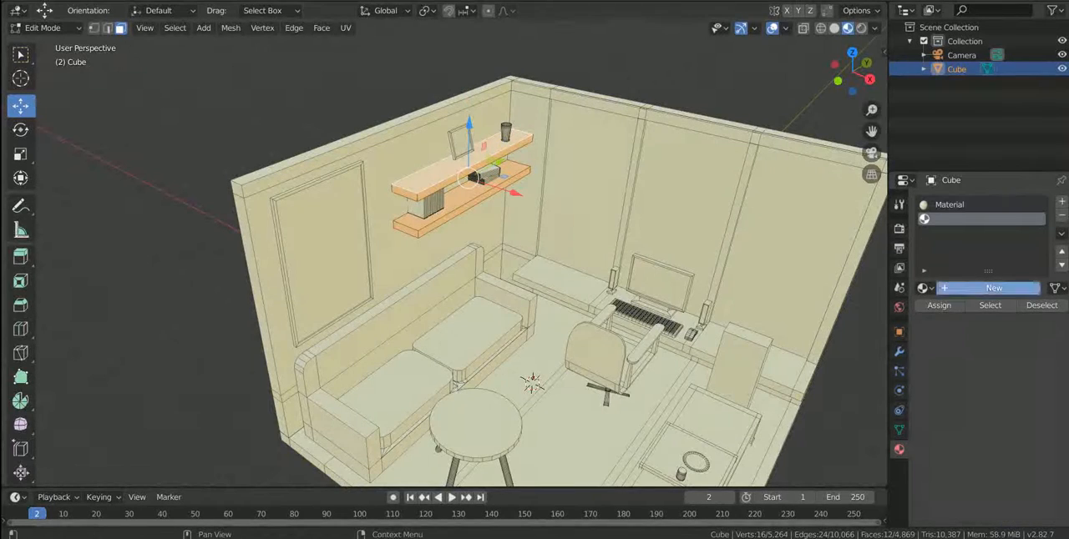
left_click(994, 288)
left_click(938, 305)
left_click(1024, 446)
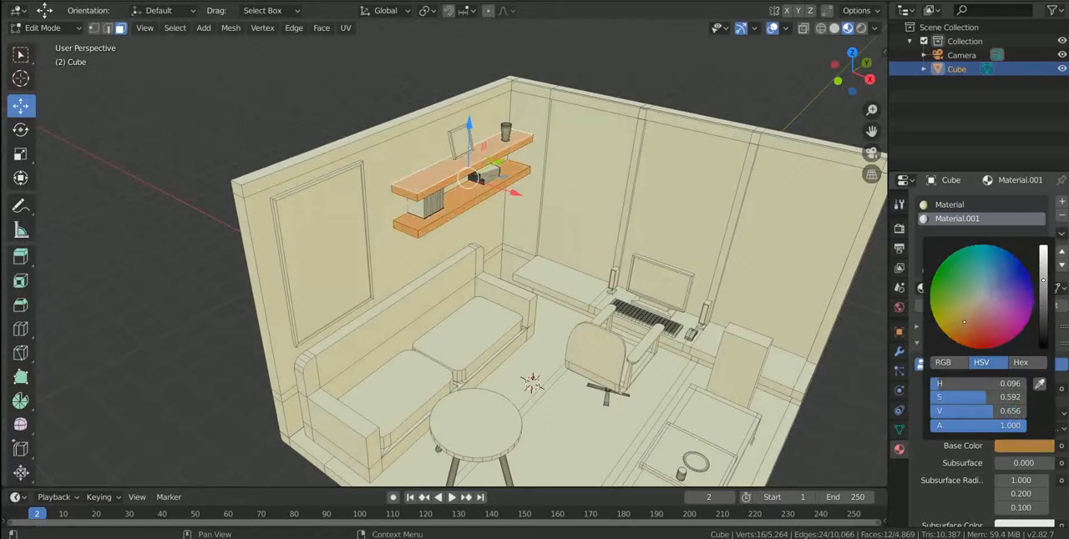
key("alt+a")
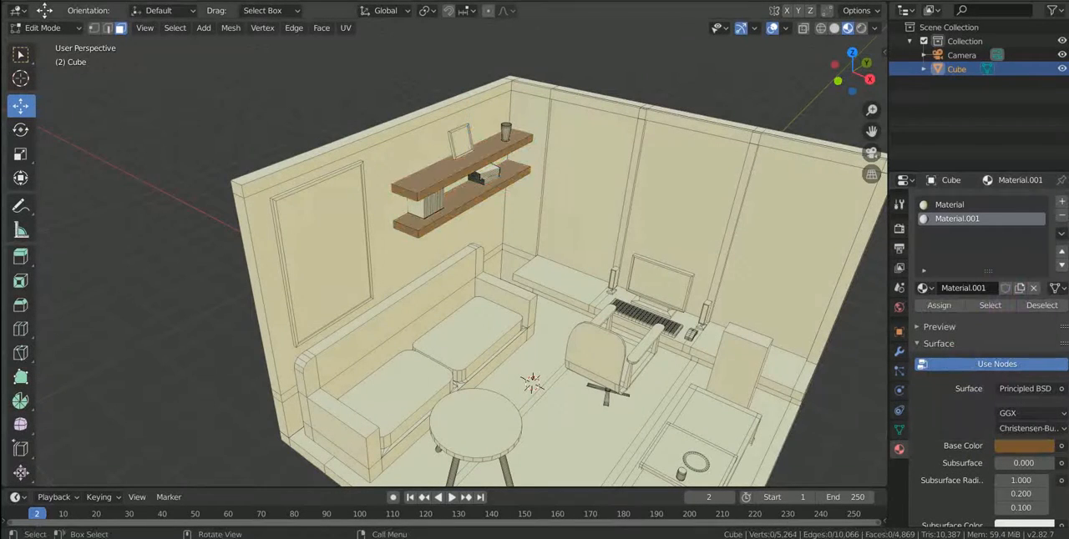
Select all linked parts of the sofa and assign them a new material.
scroll(560, 284, "up", 3)
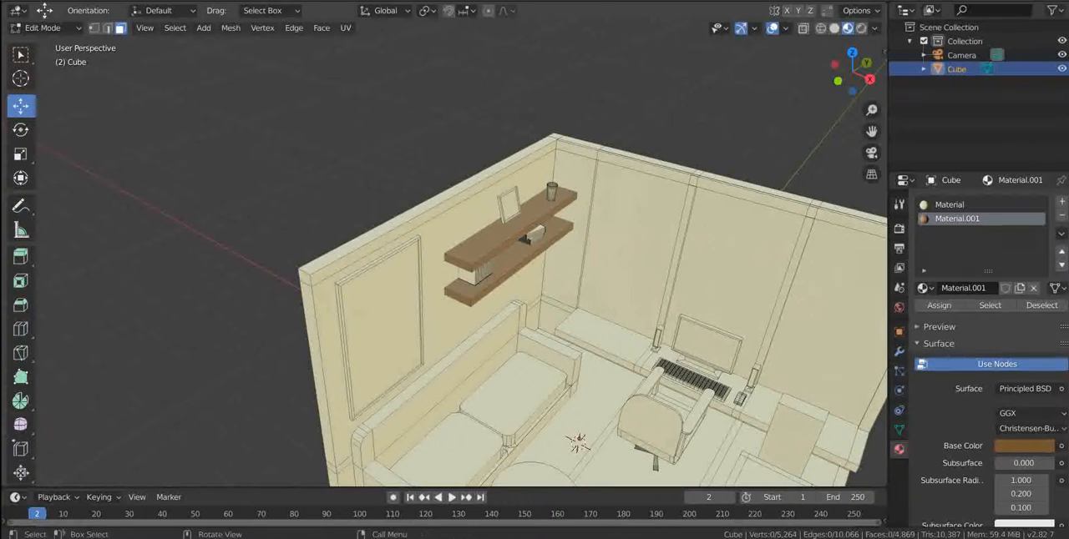
left_click(457, 330)
left_click(459, 366)
key("l")
key("l")
key("l")
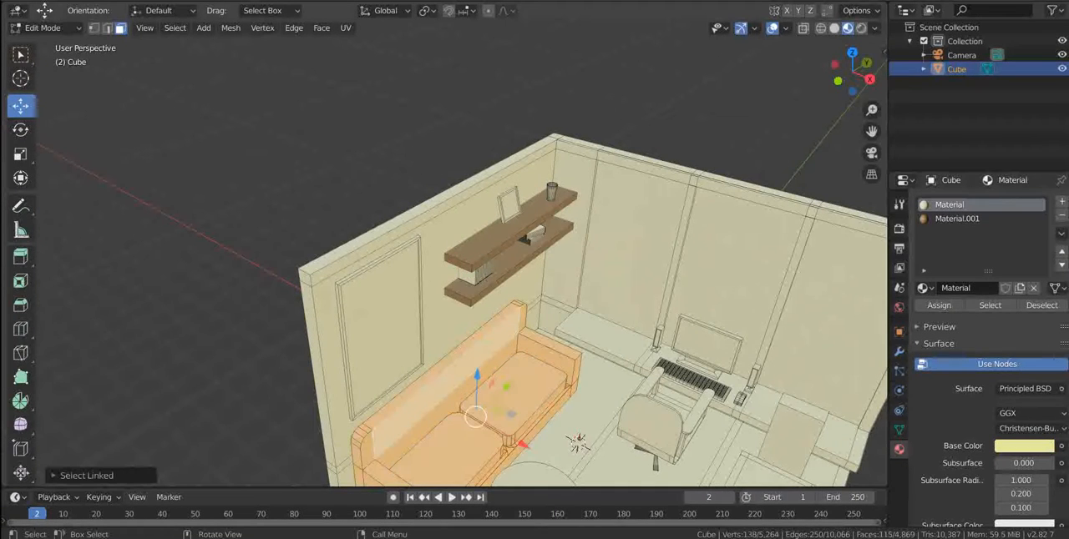
left_click(1061, 202)
left_click(972, 288)
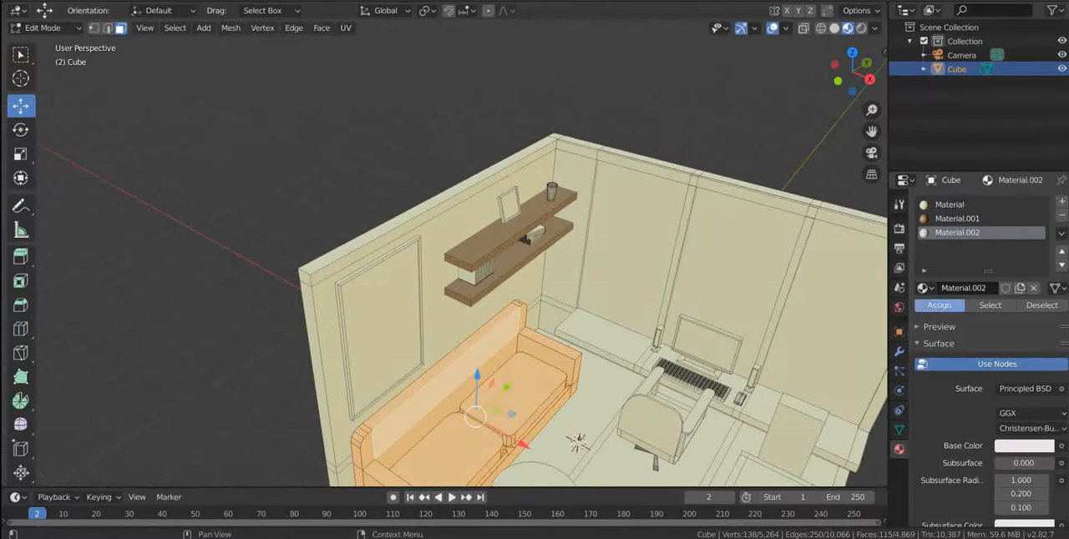
Set the sofa material's roughness to 1.000 and its base colour to blue.
scroll(1020, 458, "down", 1)
scroll(1021, 457, "down", 5)
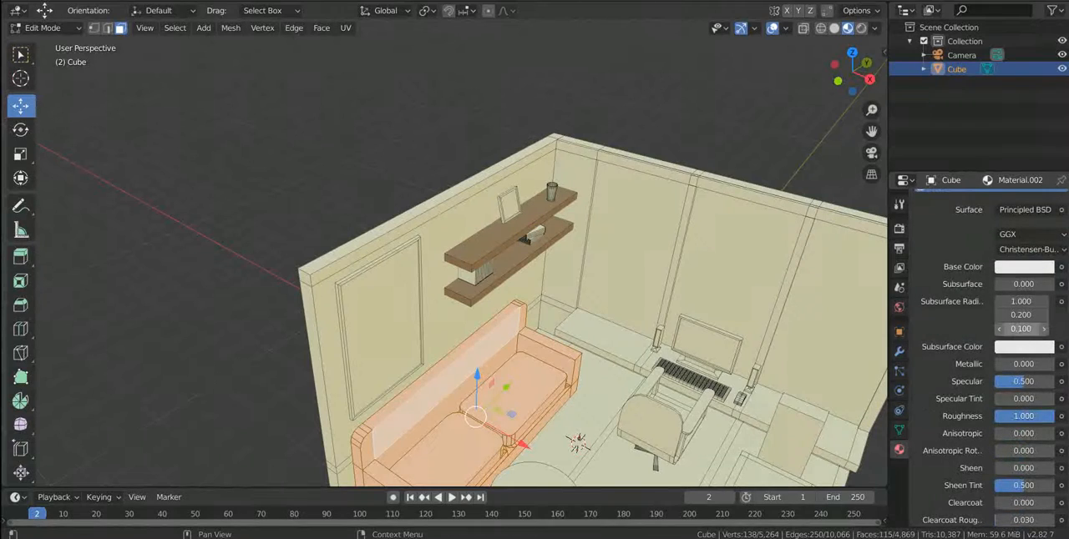
scroll(1020, 329, "up", 6)
left_click(1024, 401)
left_click_drag(996, 237, 1043, 241)
left_click(632, 252)
Change the base colour of Material.002 on the sofa to a dark purple with hue 0.728, saturation 0.805 and value 0.456.
scroll(632, 252, "down", 3)
scroll(972, 250, "up", 2)
left_click(968, 233)
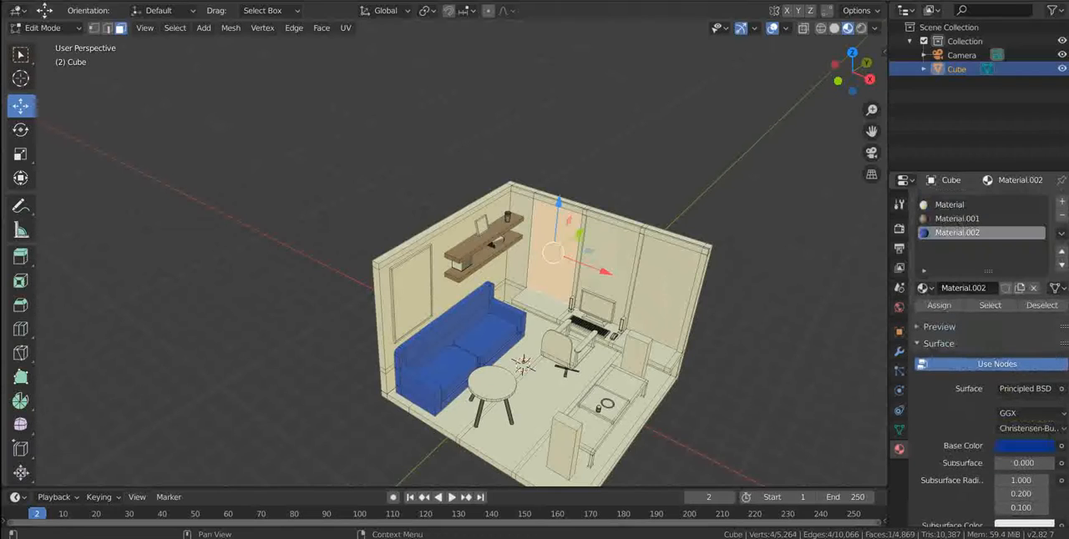
left_click(1023, 446)
left_click_drag(1042, 286, 1043, 262)
left_click_drag(1006, 286, 1043, 301)
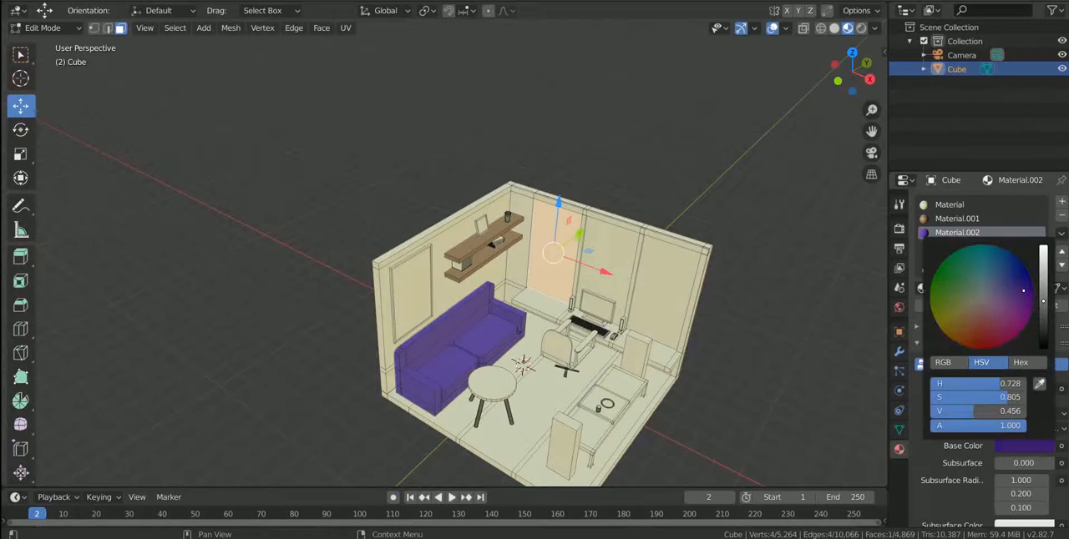
key("alt+a")
Select all the faces that make up the room's floor and dissolve them into one face.
scroll(446, 260, "up", 2)
middle_click_drag(554, 407, 521, 346, "shift")
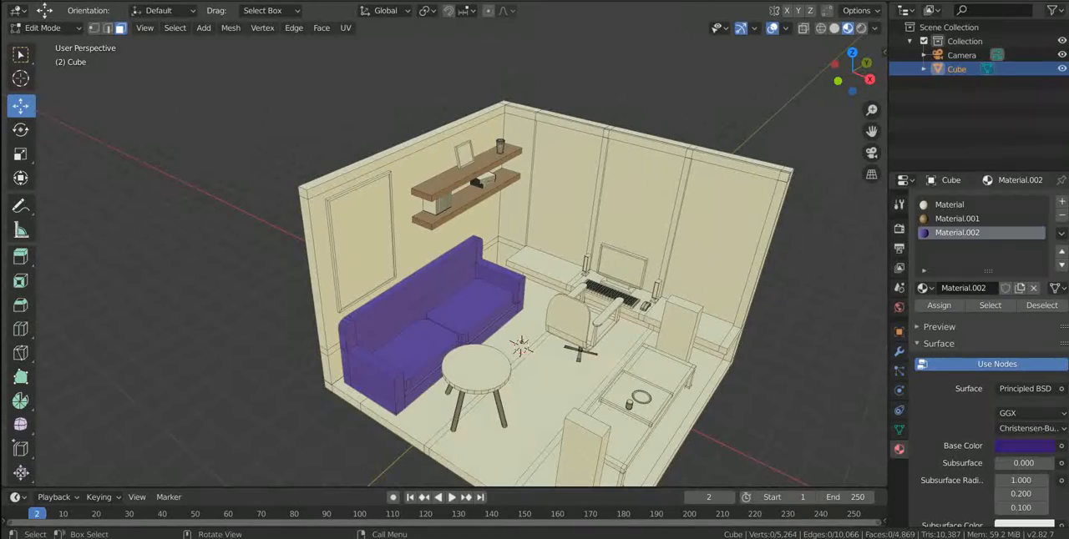
left_click(546, 380)
middle_click_drag(334, 378, 372, 339)
key("c")
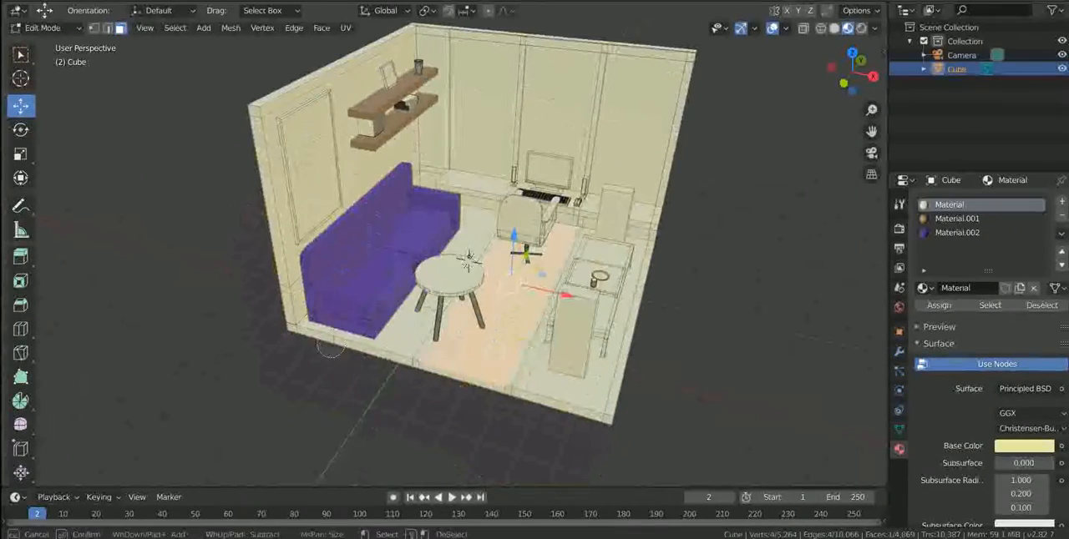
left_click_drag(330, 349, 403, 292)
scroll(418, 317, "up", 2)
left_click(271, 336)
left_click(386, 352, "shift")
left_click(476, 367, "shift")
left_click(274, 337)
left_click(578, 410, "ctrl")
left_click(709, 443, "shift")
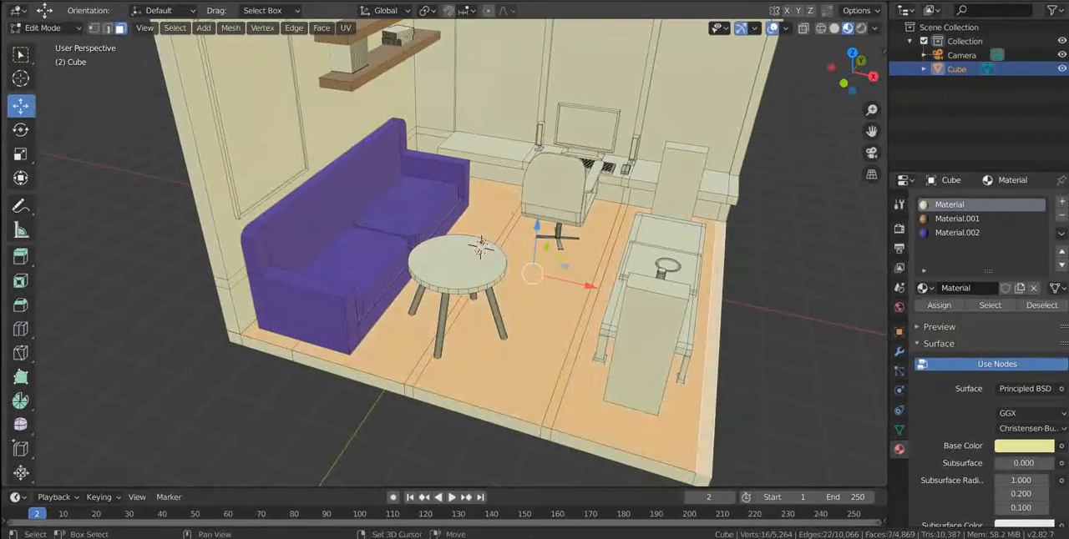
key("ctrl+x")
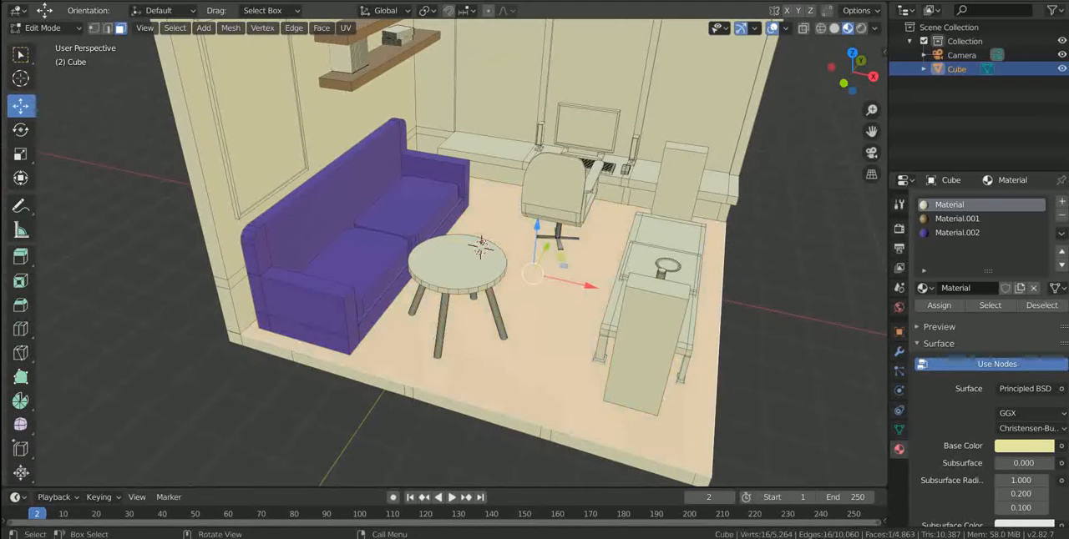
Assign a new material with a light brown base colour to the floor.
left_click(1061, 202)
left_click(993, 288)
left_click(939, 305)
left_click(1024, 446)
left_click(969, 314)
left_click(1043, 279)
key("alt+a")
Assign a new material with metallic set to 1.000 to the four legs of the round table.
middle_click_drag(534, 267, 495, 306)
middle_click_drag(535, 250, 394, 308, "shift")
left_click(399, 321)
key("l")
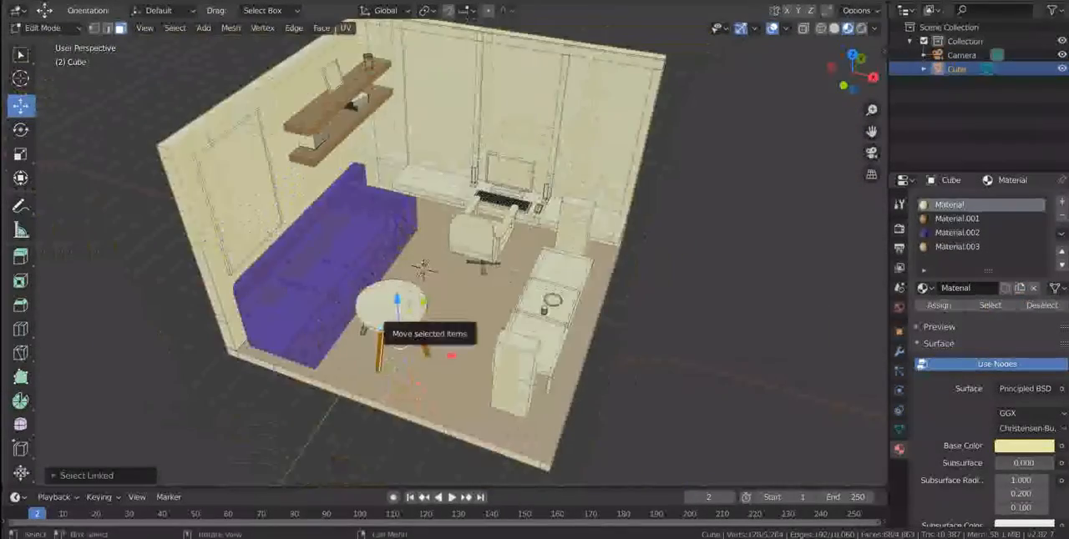
key("KP_Decimal")
key("l")
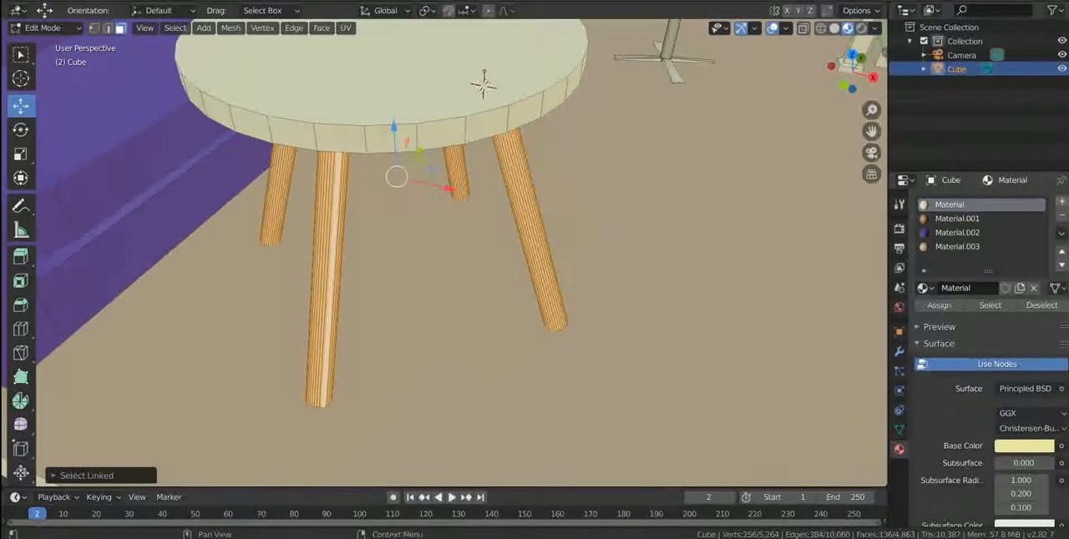
left_click(1061, 202)
left_click(989, 288)
left_click(939, 305)
scroll(984, 380, "down", 5)
scroll(1023, 424, "up", 2)
left_click_drag(1017, 410, 1063, 409)
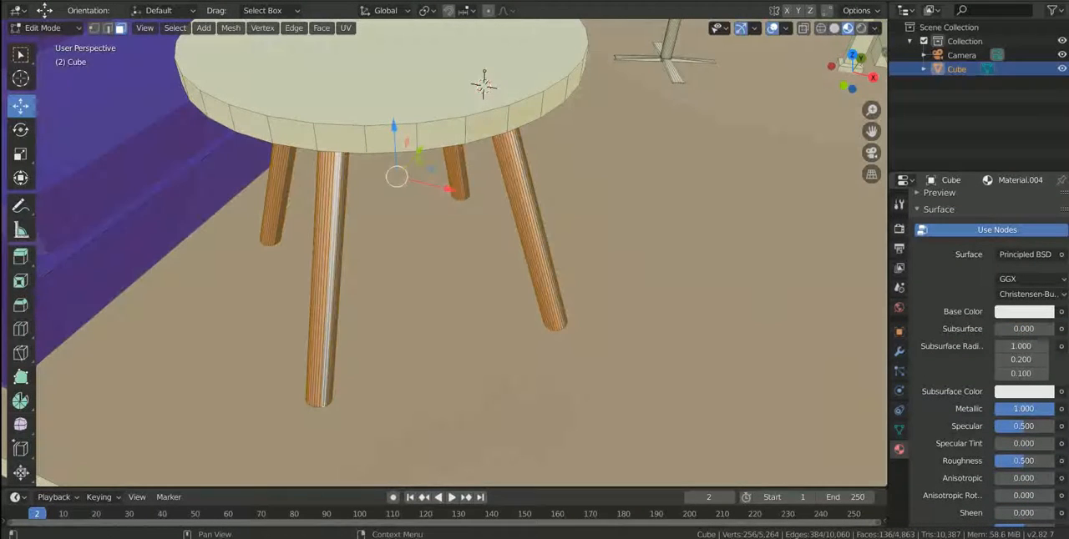
Assign the shelves' brown Material.001 to the top of the round table.
left_click(407, 93)
key("l")
scroll(483, 86, "down", 6)
scroll(968, 318, "up", 6)
left_click(956, 219)
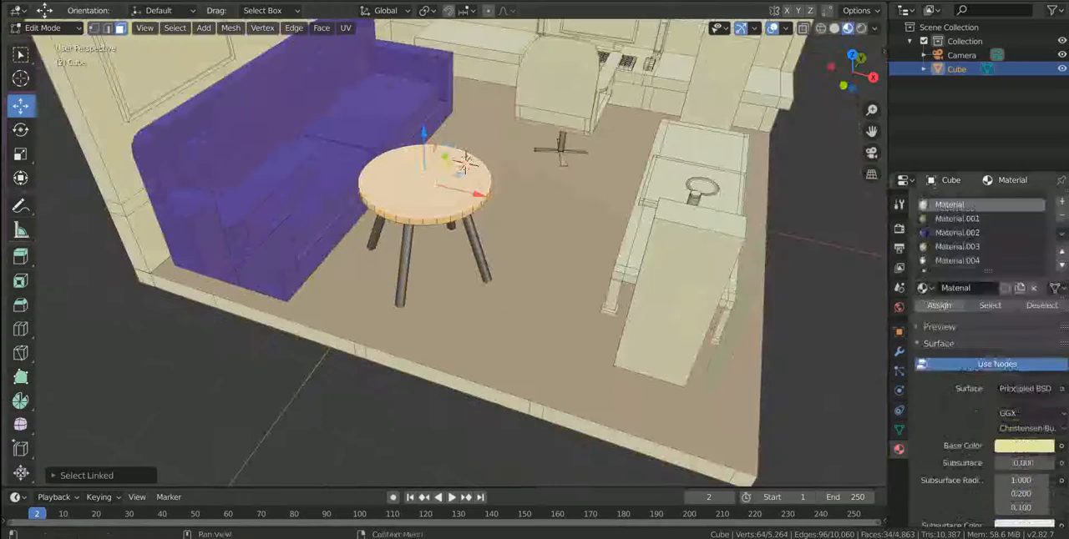
left_click(939, 306)
left_click(519, 249)
scroll(455, 207, "down", 6)
left_click(390, 316)
Select the monitor, keyboard, mouse and both speakers on the desk and assign them a new material.
scroll(392, 292, "up", 3)
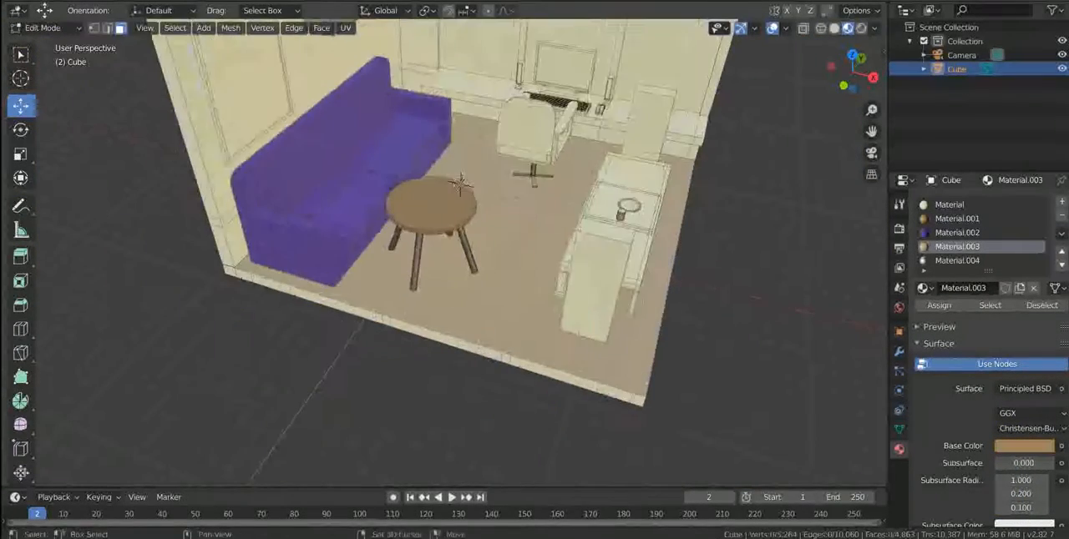
middle_click_drag(398, 168, 328, 331, "shift")
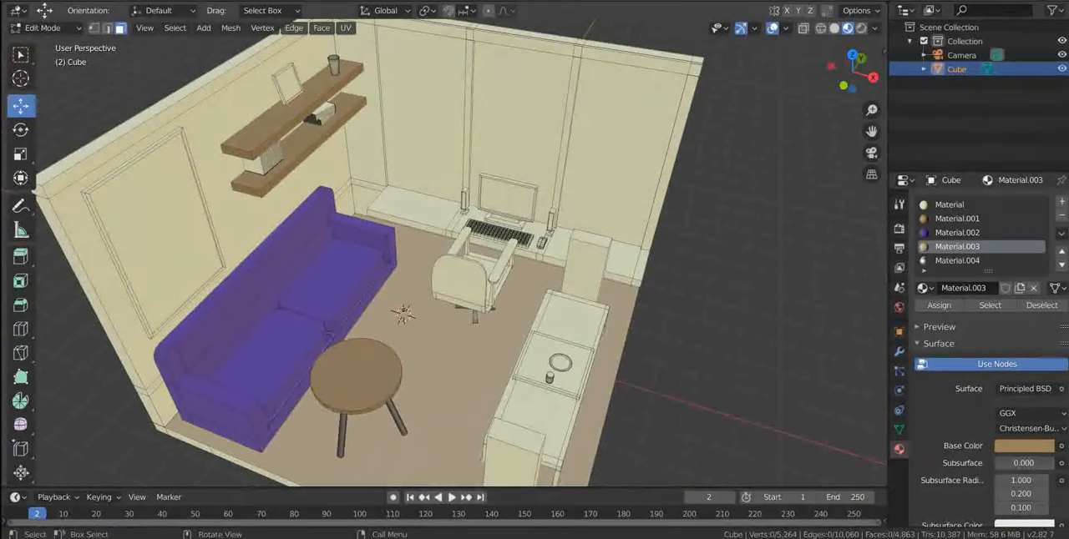
left_click(506, 205)
key("l")
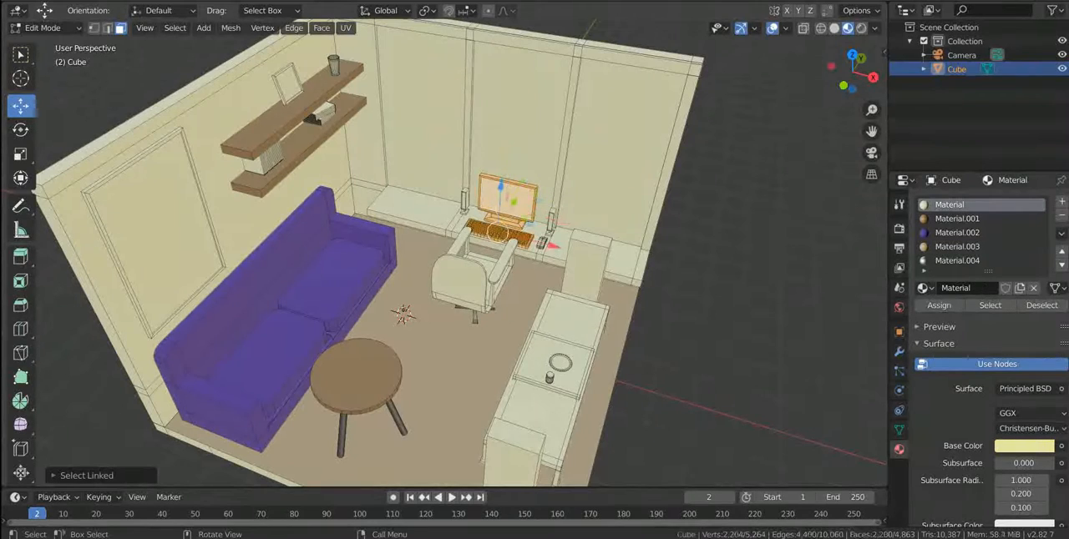
key("l")
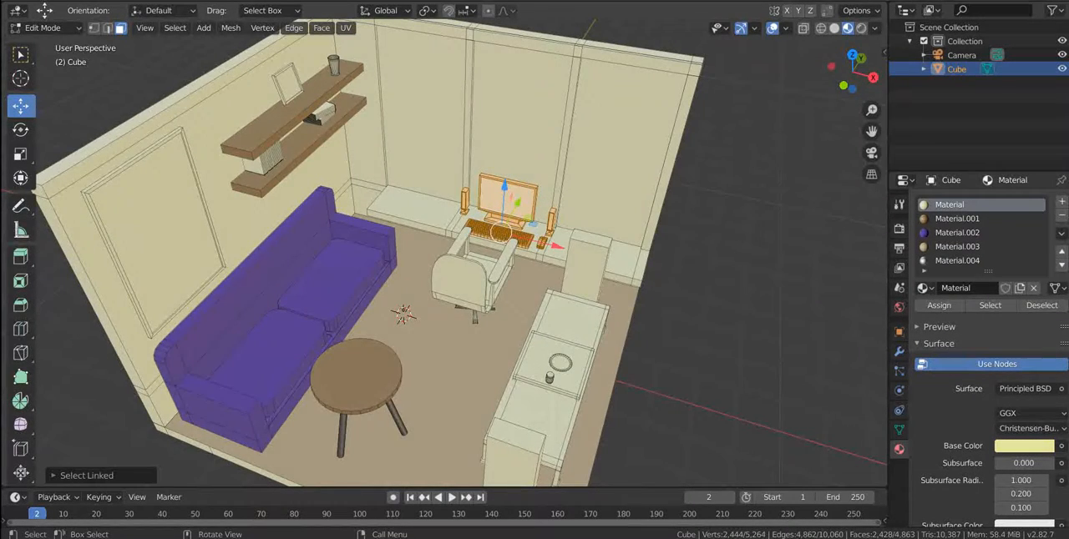
key("KP_Decimal")
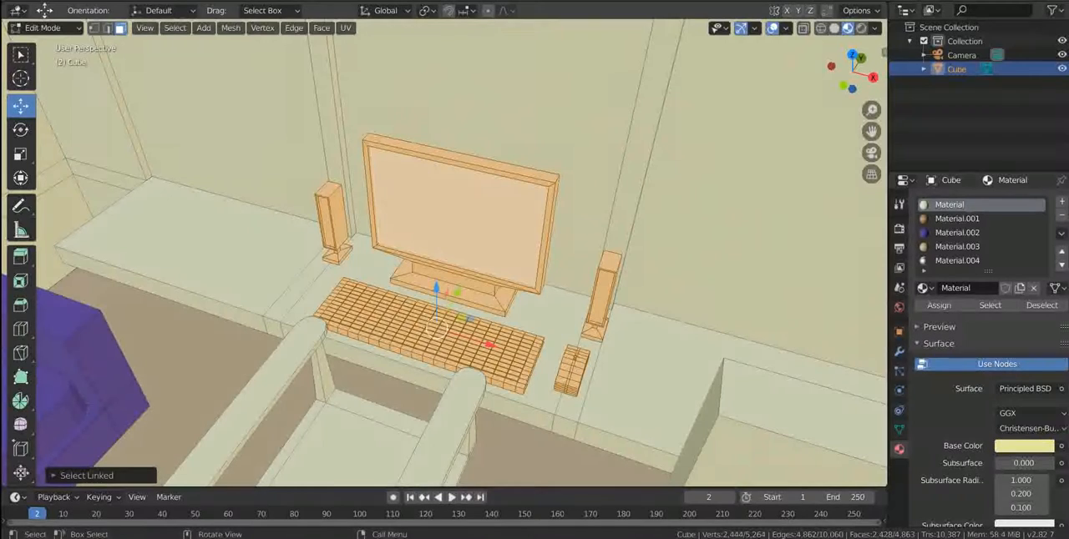
left_click(1061, 202)
left_click(988, 288)
left_click(938, 306)
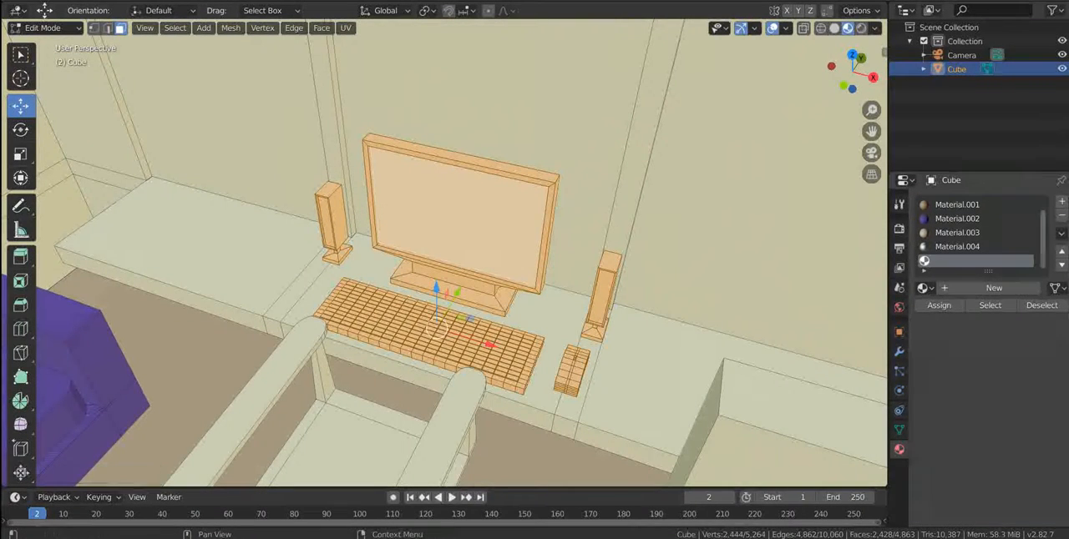
Assign a new material with a black base colour to the monitor's screen face.
left_click(461, 218)
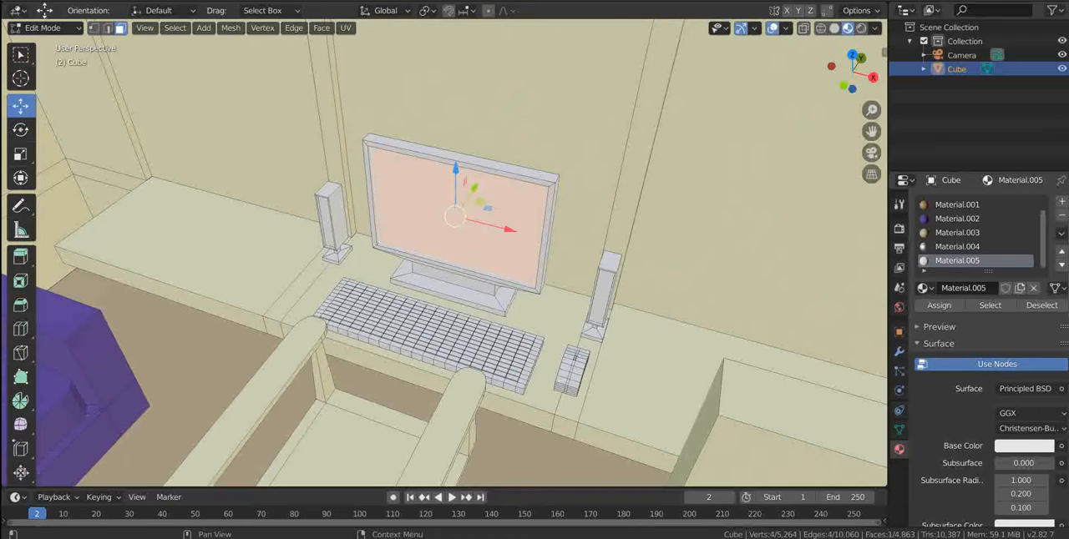
left_click(1061, 202)
left_click(973, 289)
left_click(940, 305)
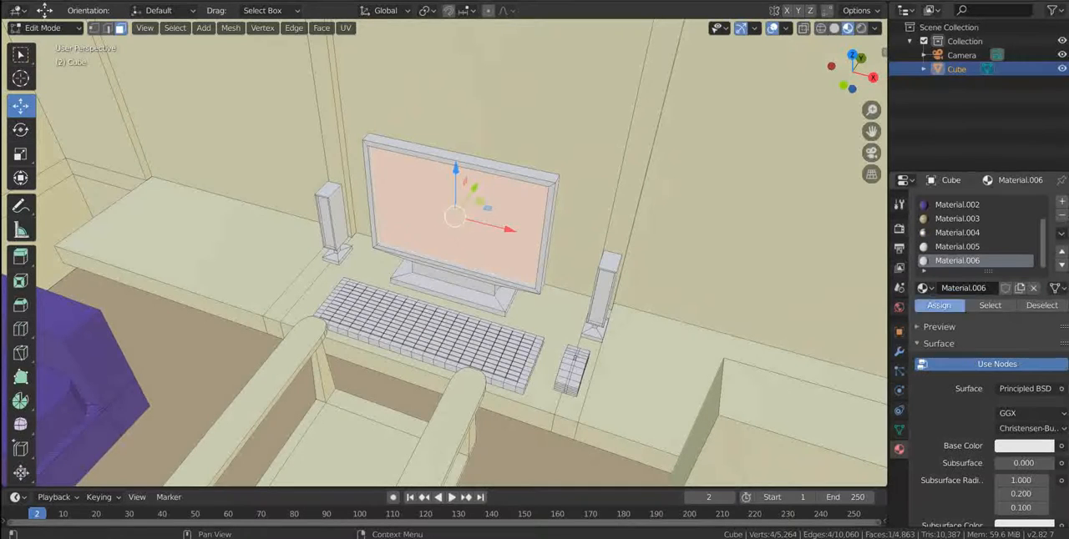
left_click(1024, 446)
left_click_drag(1043, 259, 1043, 350)
scroll(444, 253, "down", 6)
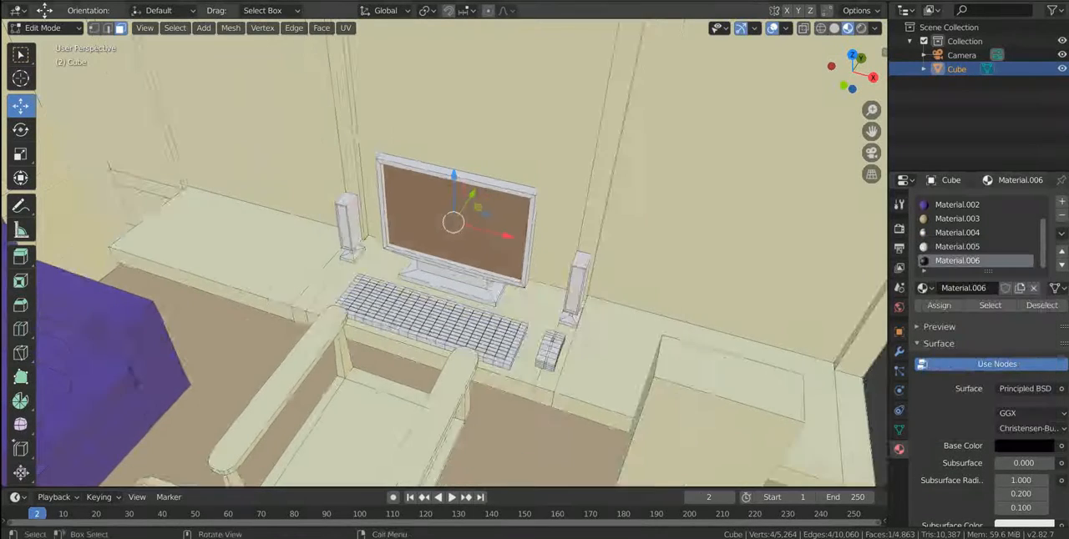
key("alt+a")
Assign the black Material.006 to the front faces of both speakers.
scroll(449, 253, "up", 8)
middle_click_drag(434, 267, 494, 240)
left_click(210, 262)
left_click(705, 282, "shift")
left_click(956, 261)
left_click(939, 306)
Assign the black Material.006 to the whole computer mouse.
scroll(348, 394, "down", 8)
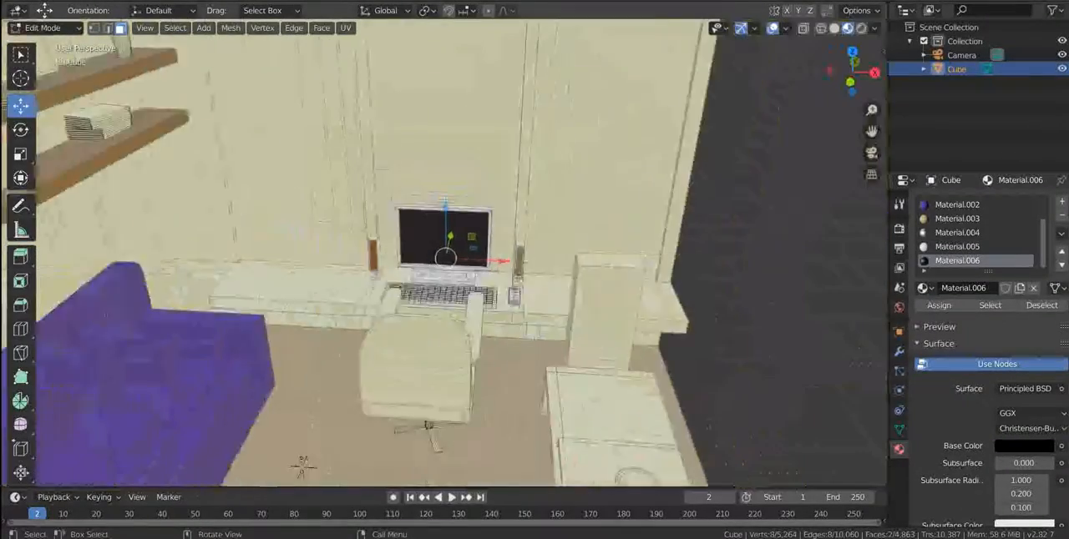
middle_click_drag(348, 395, 355, 439)
scroll(300, 418, "up", 9)
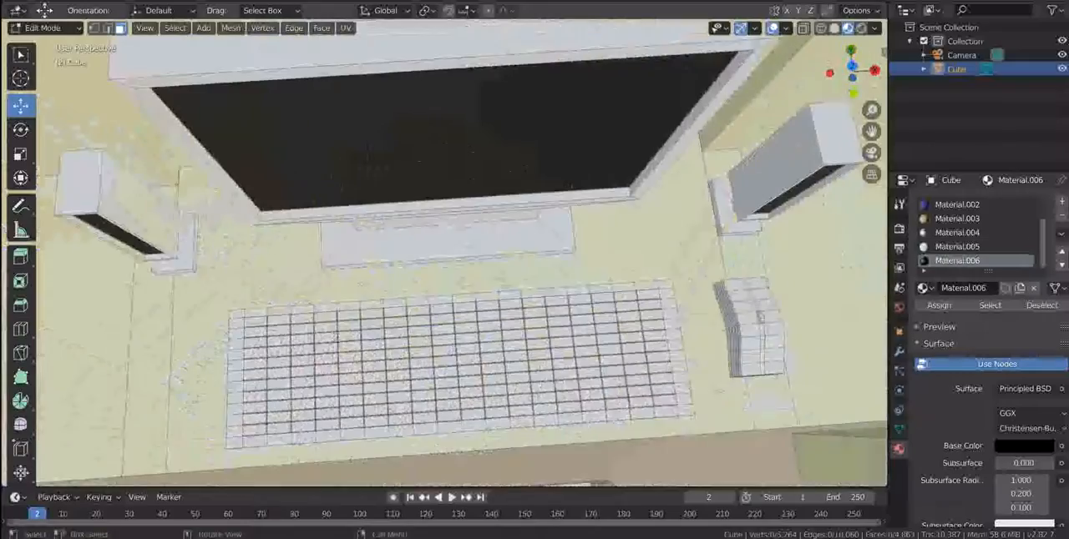
left_click(743, 306)
key("l")
left_click(956, 260)
left_click(939, 305)
left_click(667, 263)
Select the desk chair's seat, backrest and armrests and scale them along the X axis.
scroll(635, 268, "down", 7)
middle_click_drag(635, 267, 534, 192)
left_click(373, 389)
key("l")
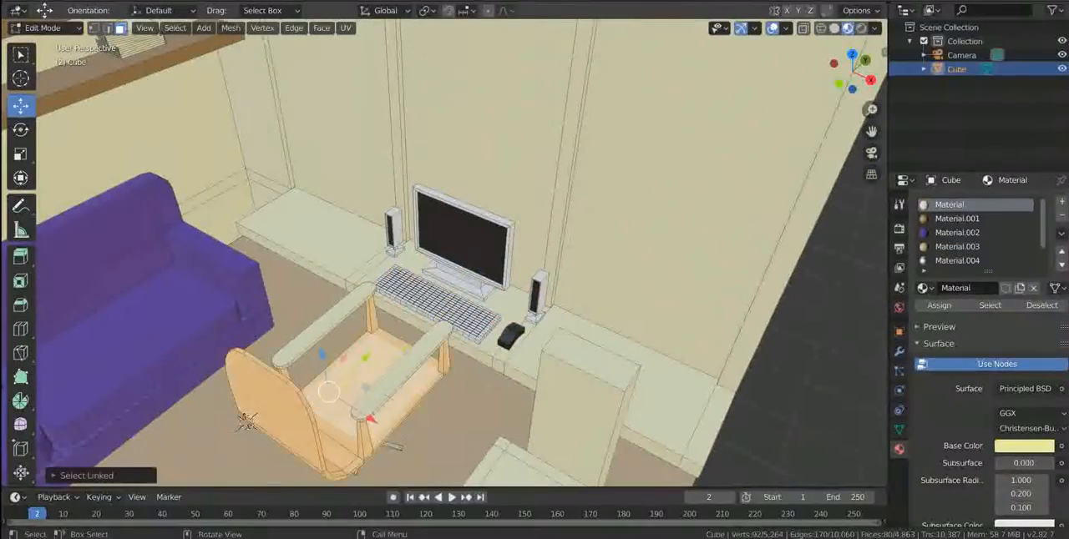
scroll(372, 390, "down", 3)
middle_click_drag(373, 389, 362, 344)
scroll(361, 344, "up", 4)
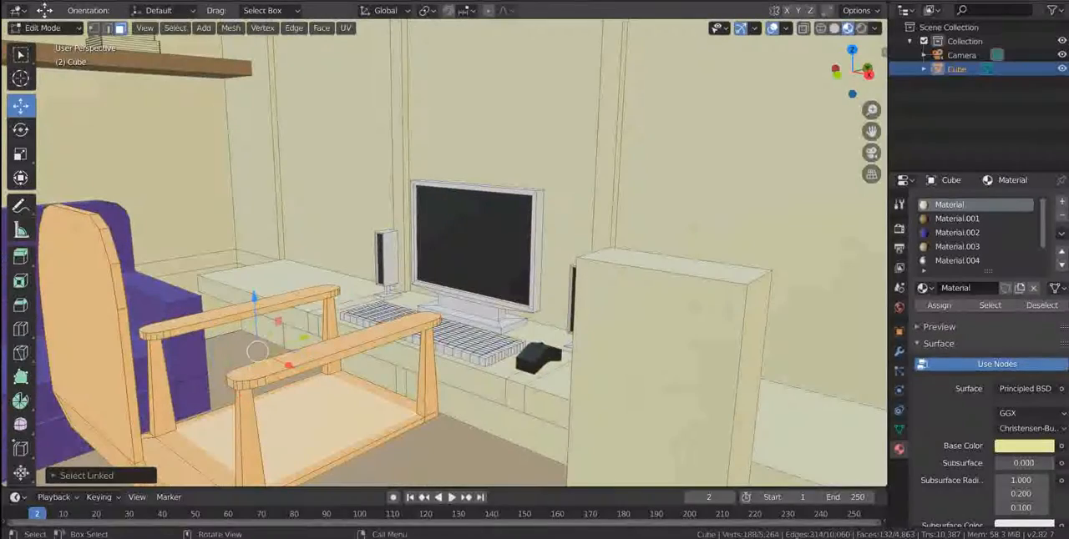
middle_click_drag(459, 344, 547, 381)
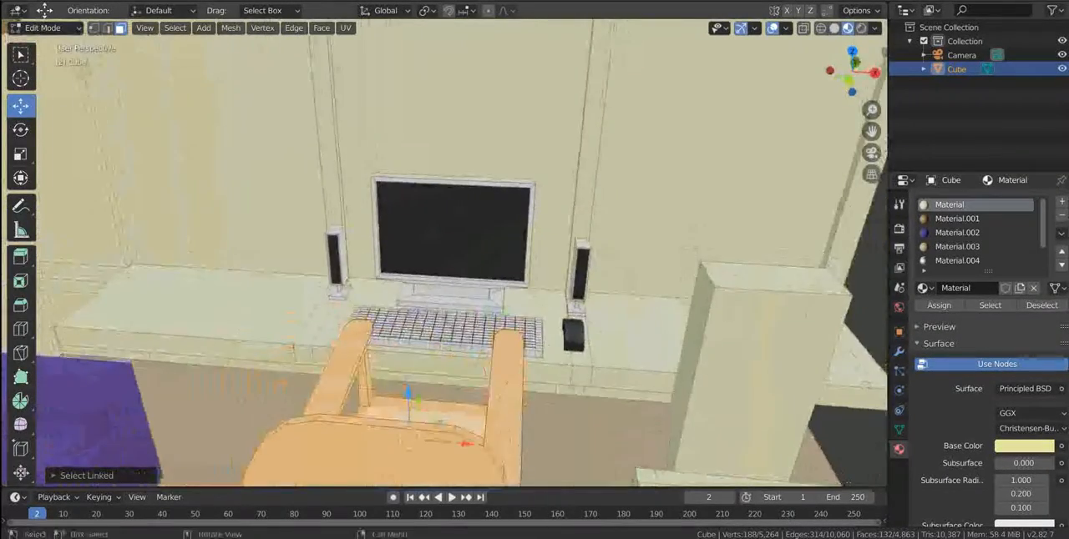
scroll(546, 380, "down", 3)
key("s")
key("x")
left_click(501, 371)
Undo the last change and scale the selected chair parts along the Y axis.
key("a")
middle_click_drag(502, 371, 524, 275)
key("ctrl+z")
key("s")
key("y")
left_click(436, 344)
Assign the sofa's purple Material.002 to the selected chair parts.
scroll(508, 296, "up", 2)
left_click(957, 233)
left_click(940, 306)
Select only the desk chair's armrest supports and assign Material.004 to them.
left_click(412, 377)
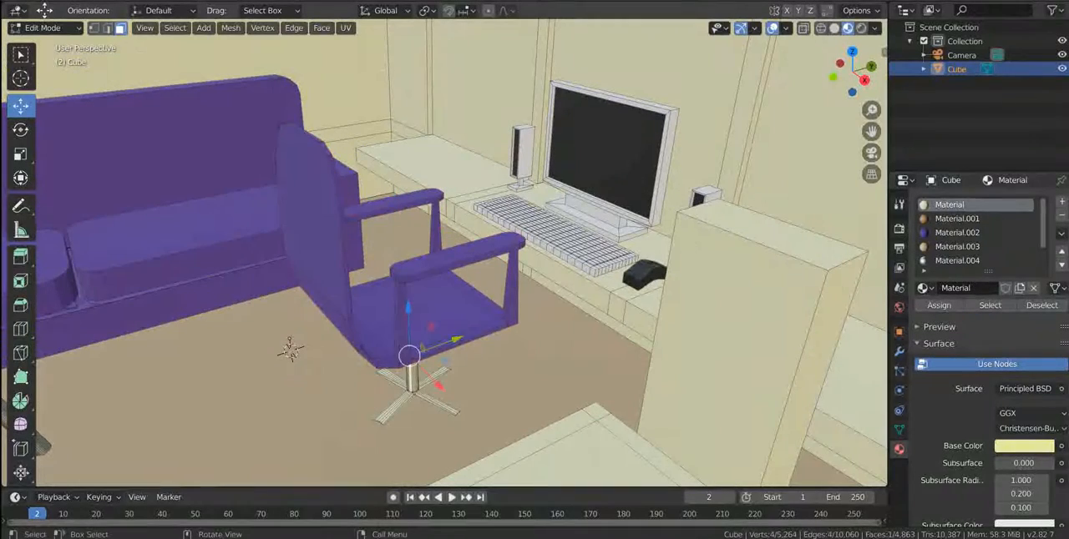
left_click(401, 322)
key("l")
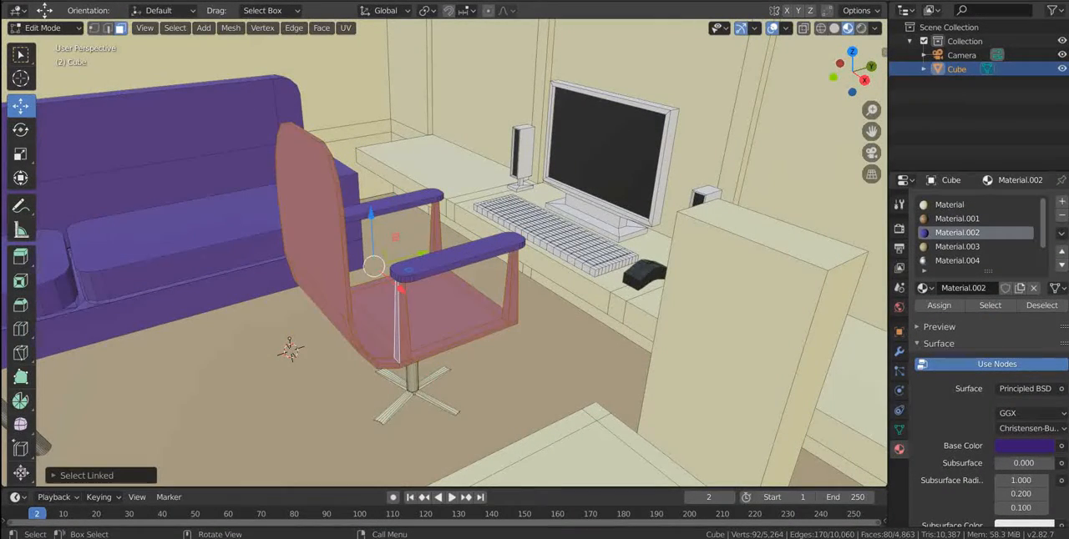
key("KP_1")
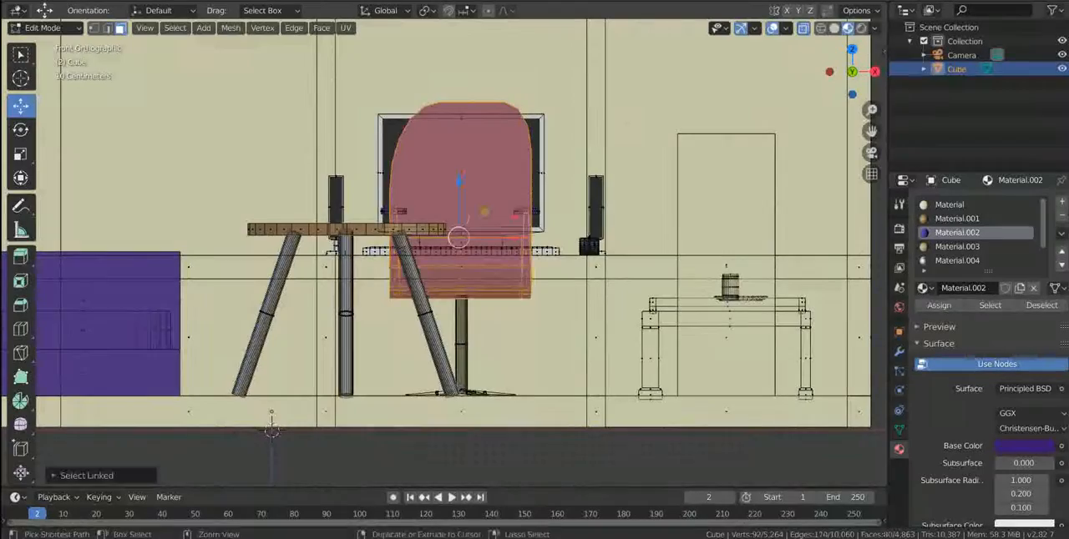
key("KP_3")
left_click_drag(229, 87, 320, 302, "ctrl")
middle_click_drag(334, 292, 389, 351)
scroll(973, 233, "down", 2)
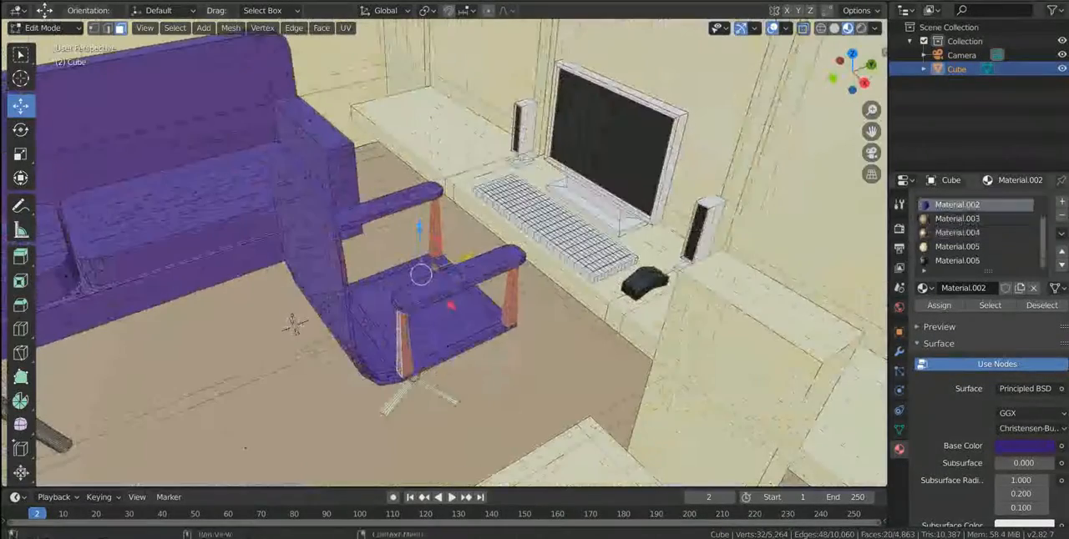
left_click(957, 233)
left_click(940, 306)
key("alt+z")
middle_click_drag(468, 368, 460, 322)
Select the desk chair's linked stem and star base and assign them the same grey material as the armrest supports.
left_click(407, 359)
key("l")
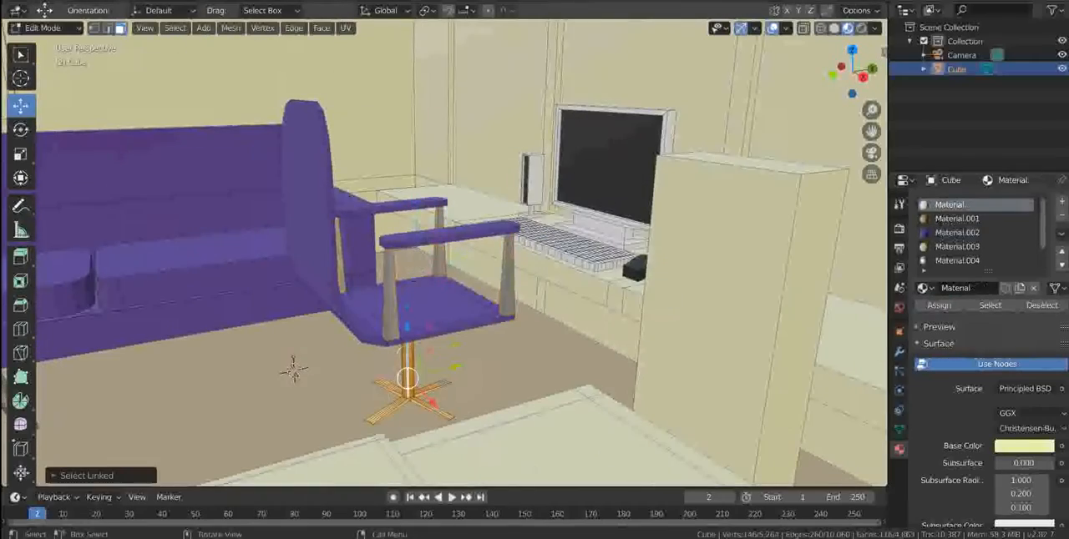
scroll(977, 233, "down", 2)
left_click(939, 306)
Review the recoloured desk chair in Object Mode, return to Edit Mode and save Office.blend.
left_click(553, 291)
middle_click_drag(534, 292, 552, 355)
key("Tab")
scroll(501, 313, "down", 4)
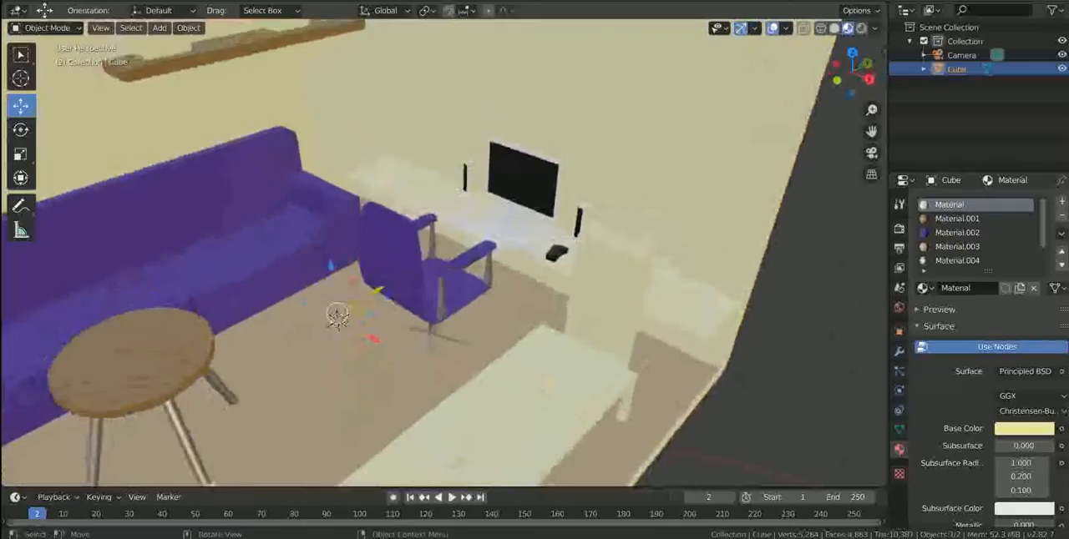
scroll(553, 355, "up", 5)
scroll(553, 355, "down", 1)
scroll(534, 284, "down", 4)
key("Tab")
middle_click_drag(534, 284, 505, 269)
key("ctrl+s")
Move the tall block at the low table's end farthest from the desk along the Y axis up against the table.
middle_click_drag(534, 334, 506, 258, "shift")
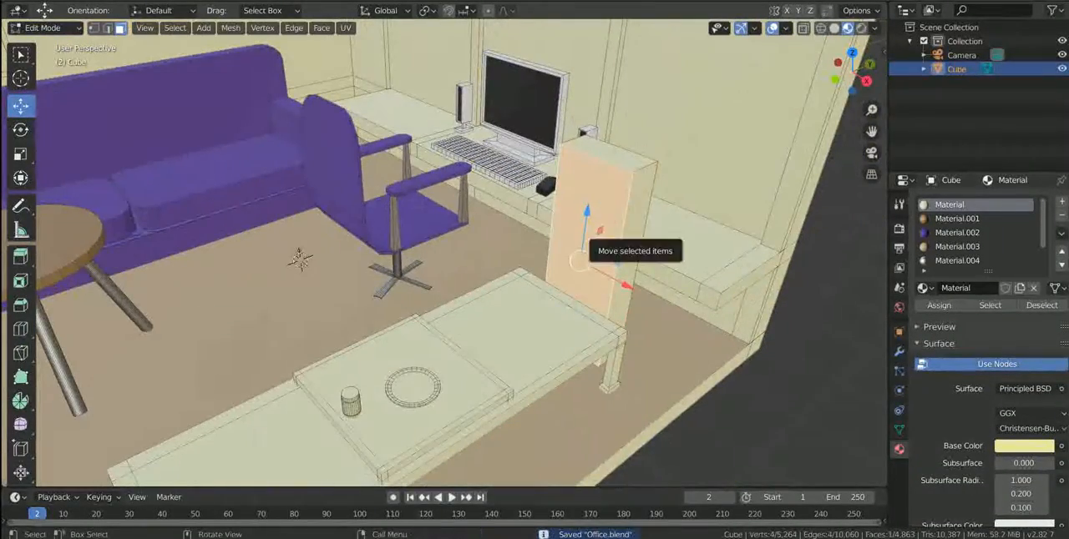
key("l")
scroll(582, 229, "down", 5)
key("l")
middle_click_drag(351, 325, 430, 396)
key("KP_7")
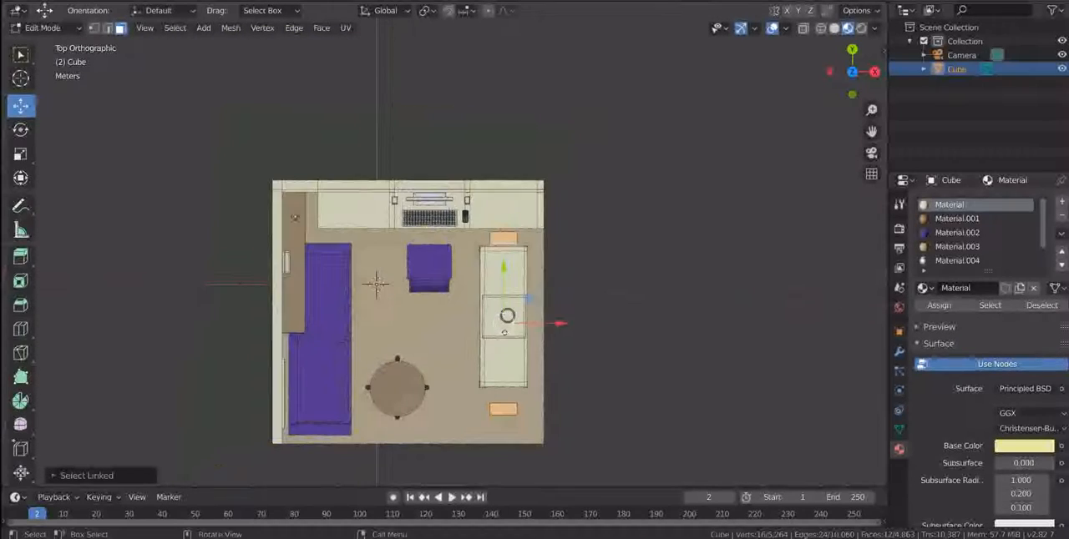
left_click(502, 409)
key("l")
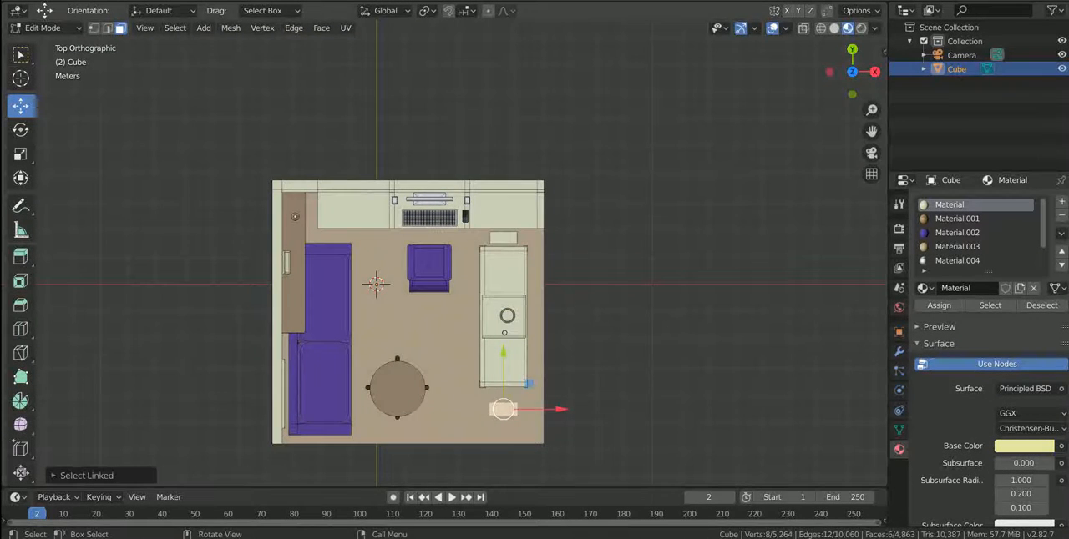
key("g")
left_click_drag(529, 368, 529, 368)
Move the tall block on the desk side slightly along the Y axis toward the low table.
left_click(504, 238)
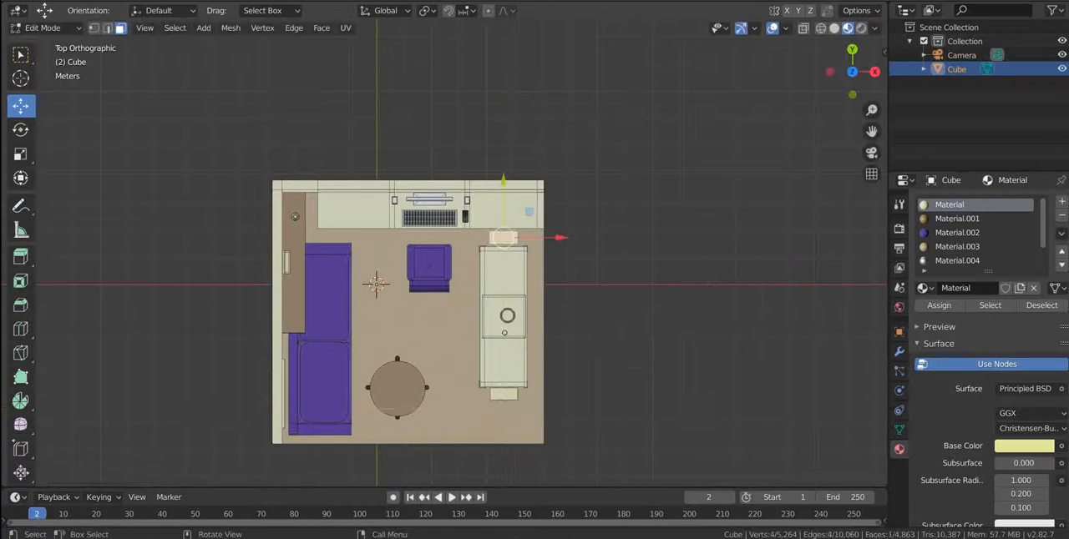
key("g")
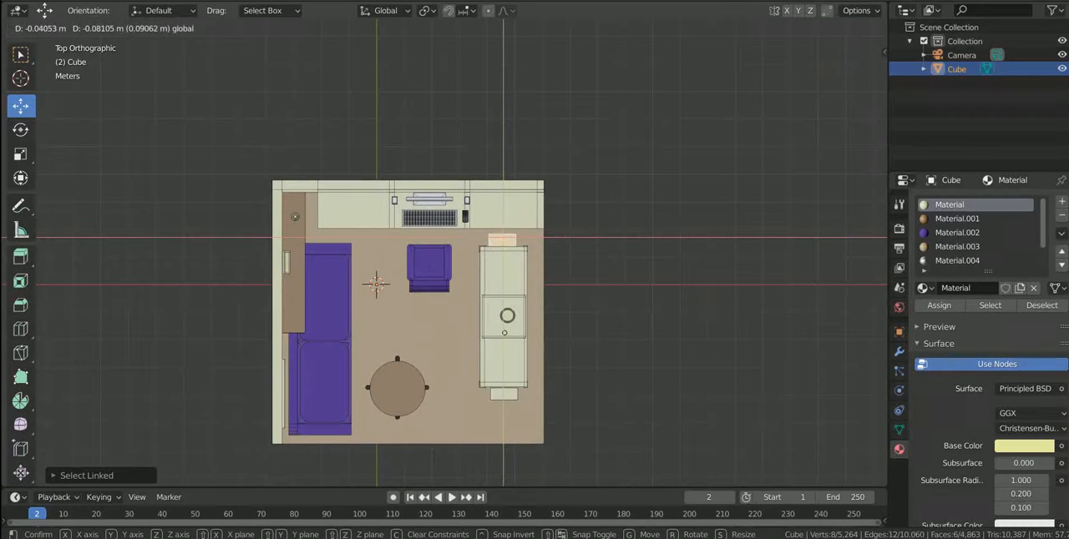
left_click_drag(529, 215, 529, 215)
middle_click_drag(568, 309, 466, 213)
Select both tall blocks and assign them a new material, Material.007, with a blue base colour.
left_click(468, 242)
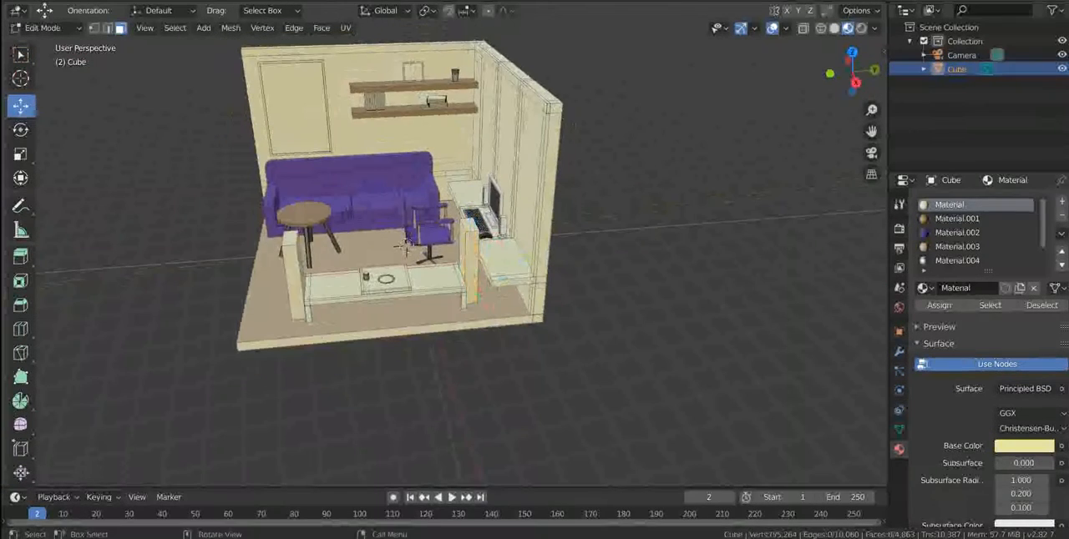
key("ctrl+l")
left_click(1061, 202)
left_click(991, 288)
left_click(1024, 446)
left_click(993, 270)
left_click_drag(998, 259, 1001, 253)
left_click_drag(1042, 254, 1043, 305)
Deselect the tall blocks and darken the base colour of Material.007 to navy.
key("alt+a")
middle_click_drag(467, 334, 614, 344)
scroll(589, 341, "up", 4)
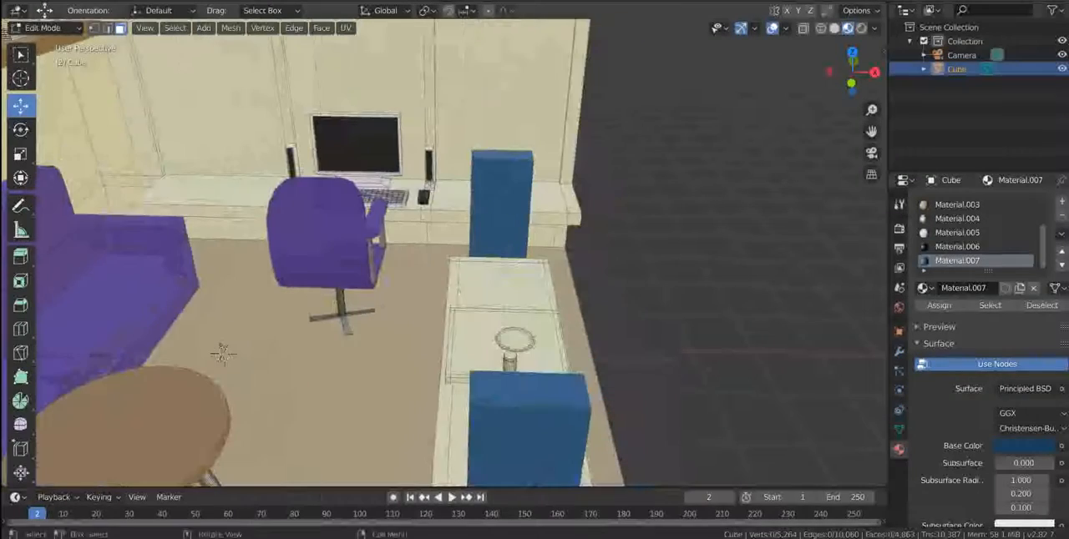
left_click(1024, 446)
left_click_drag(1043, 305, 1043, 318)
Select the desk chair's seat and backrest shell while excluding its armrest supports.
left_click(319, 227)
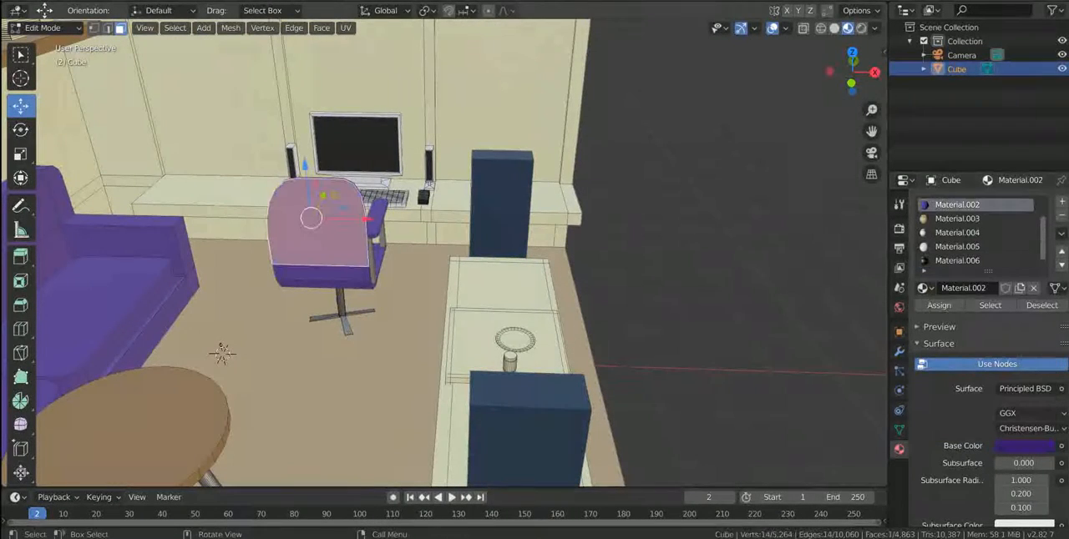
key("ctrl+l")
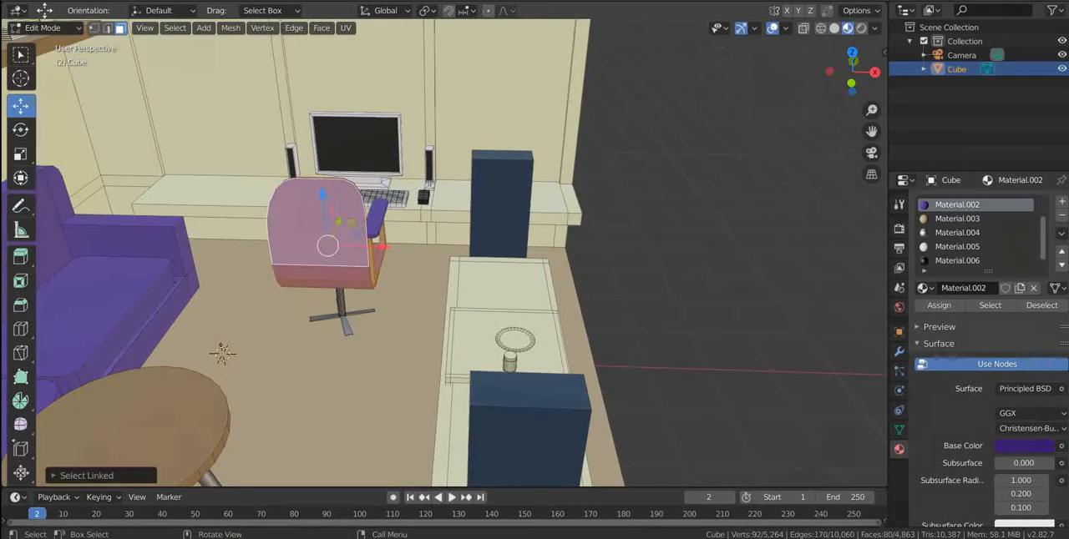
middle_click_drag(319, 228, 209, 234)
key("KP_3")
key("alt+z")
scroll(319, 228, "up", 7)
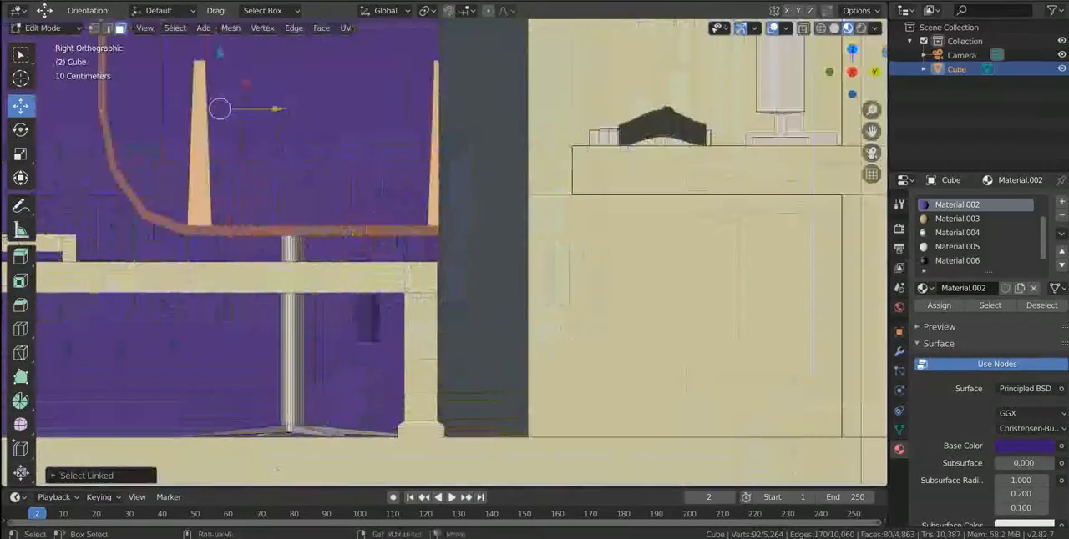
middle_click_drag(192, 92, 371, 328, "shift")
key("b")
left_click_drag(352, 301, 706, 455)
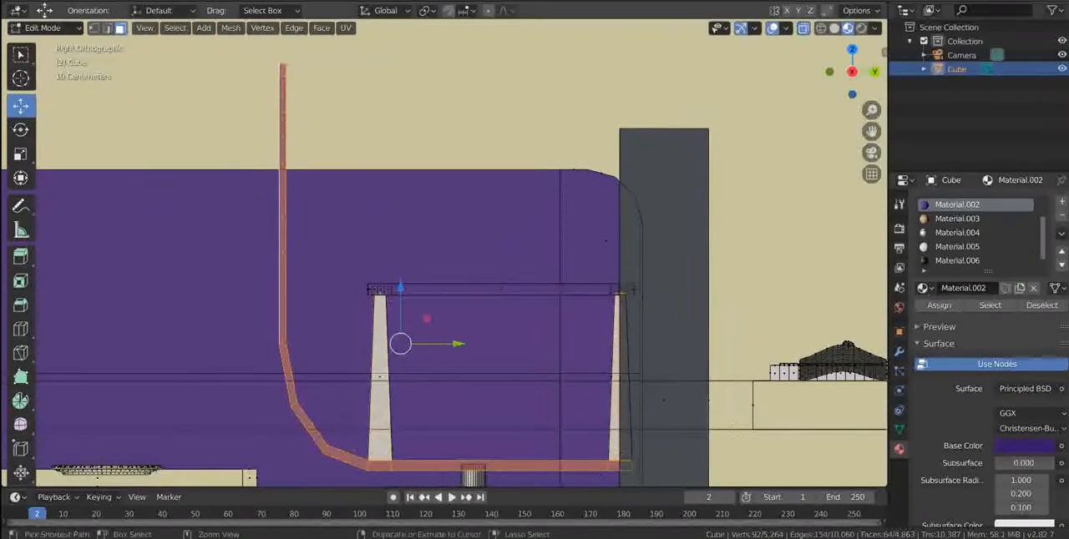
left_click_drag(344, 255, 568, 340, "ctrl")
key("alt+z")
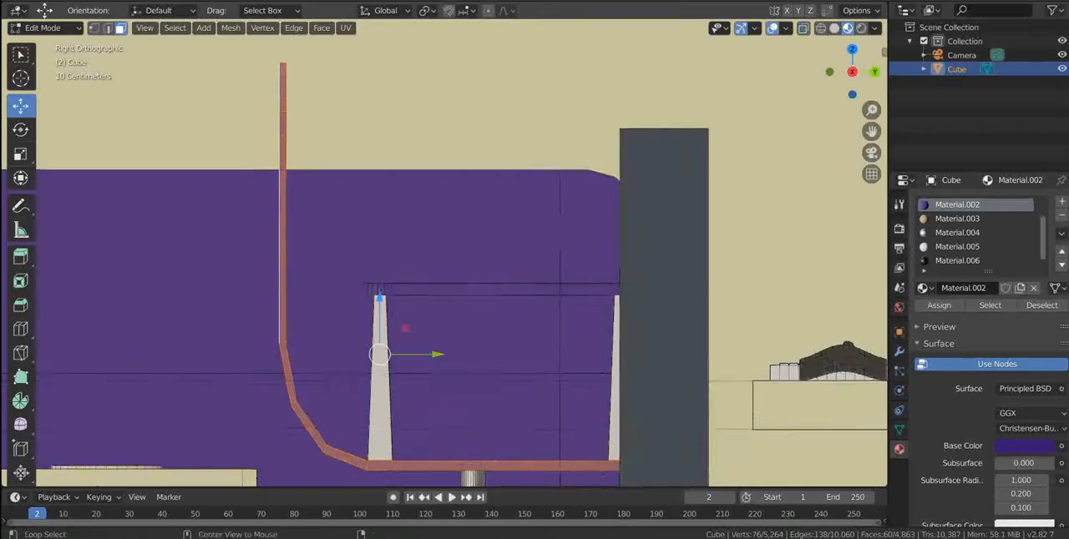
key("alt+z")
middle_click_drag(568, 341, 564, 390)
key("alt+z")
Add both armrests to the chair selection and assign it a new Material.008 with a dark slate-blue base colour.
key("l")
key("l")
scroll(468, 121, "down", 5)
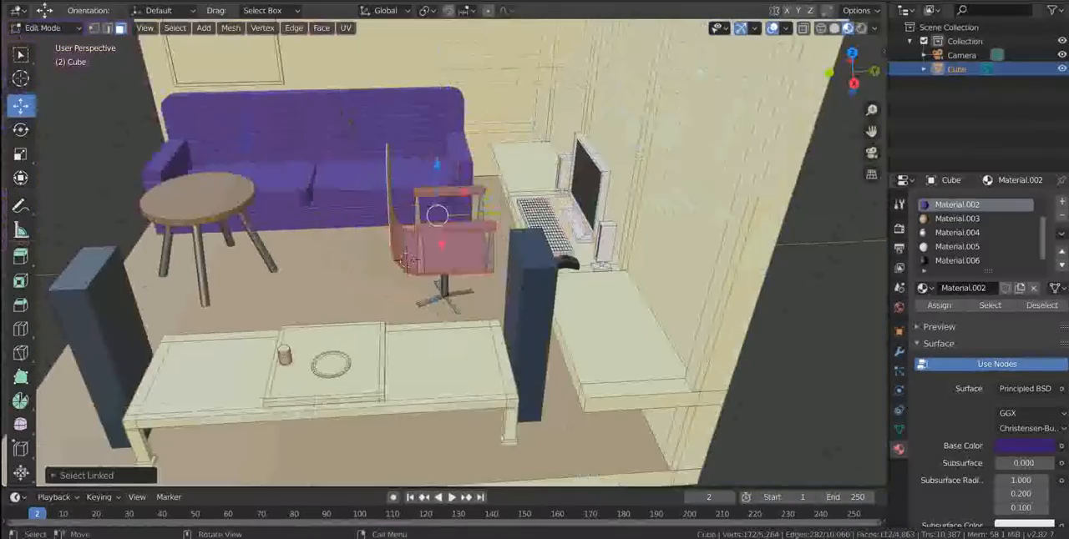
left_click(1061, 202)
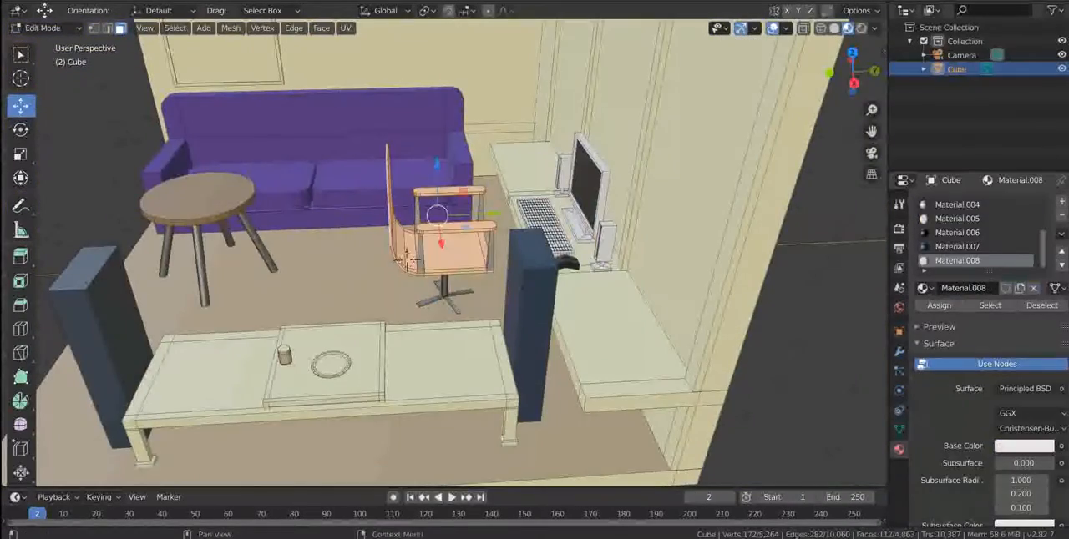
middle_click_drag(407, 262, 236, 334)
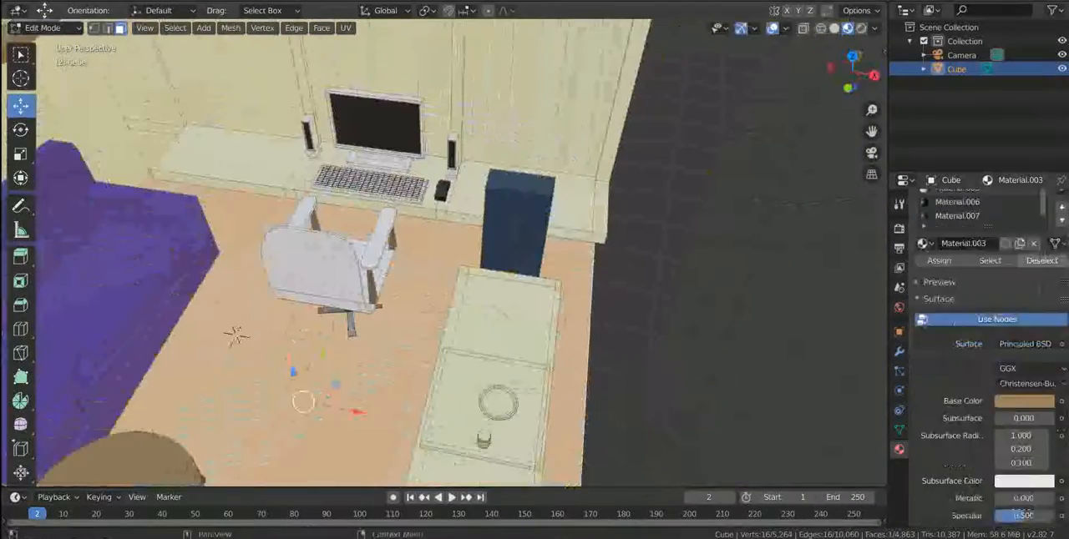
left_click(1023, 423)
mouse_move(985, 252)
left_mouse_down()
mouse_move(977, 232)
mouse_move(949, 235)
mouse_move(957, 256)
mouse_move(994, 268)
left_mouse_up()
left_click_drag(1043, 234, 1043, 294)
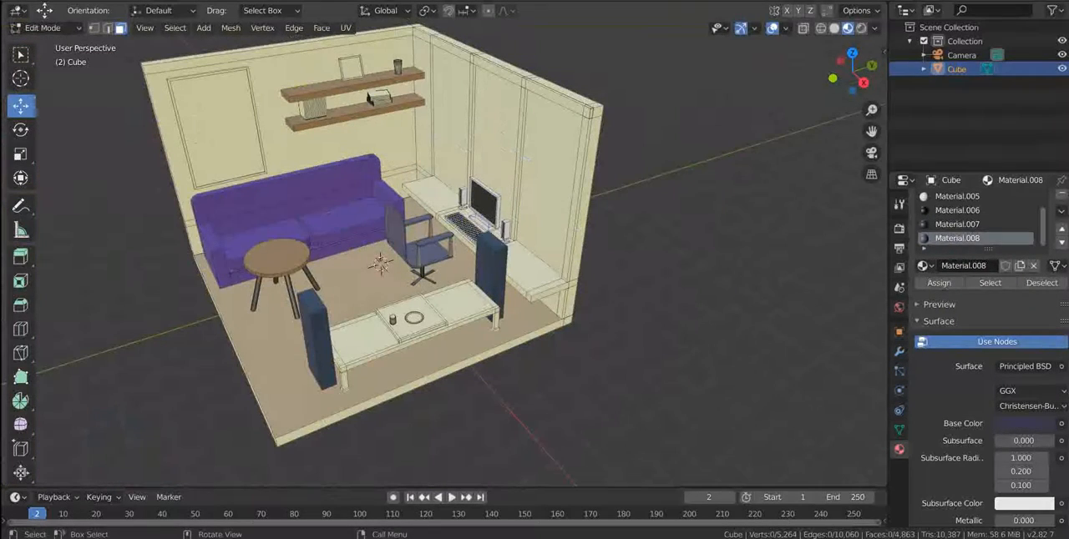
left_click(534, 271)
key("l")
key("alt+a")
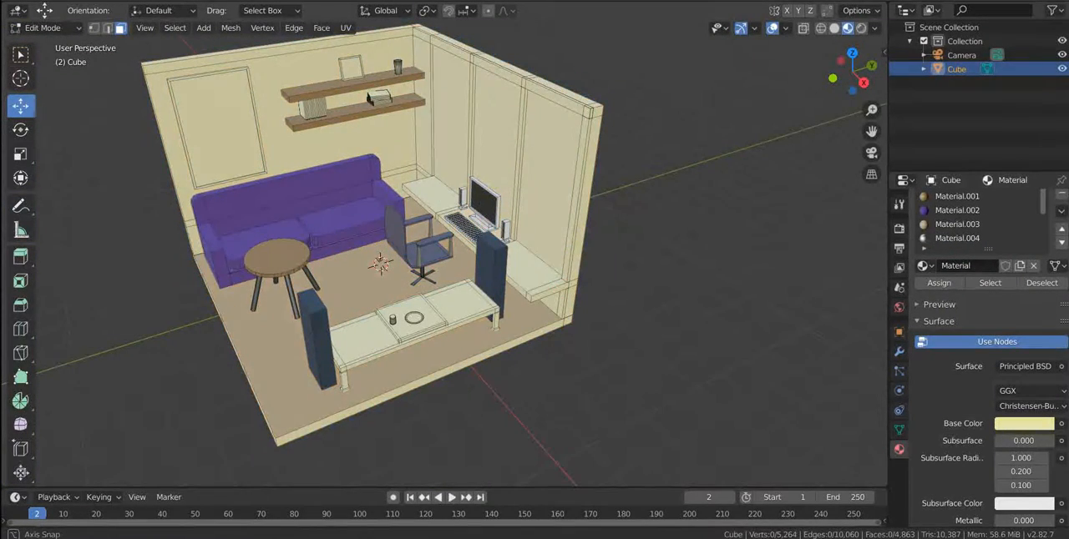
Select the long desk's faces by growing the selection and assign the brown Material.001 to them.
middle_click_drag(444, 255, 474, 287)
scroll(475, 287, "up", 4)
left_click(602, 290, "ctrl")
key("ctrl+KP_Add")
middle_click_drag(576, 267, 614, 254)
left_click(957, 211)
left_click(957, 196)
left_click(938, 283)
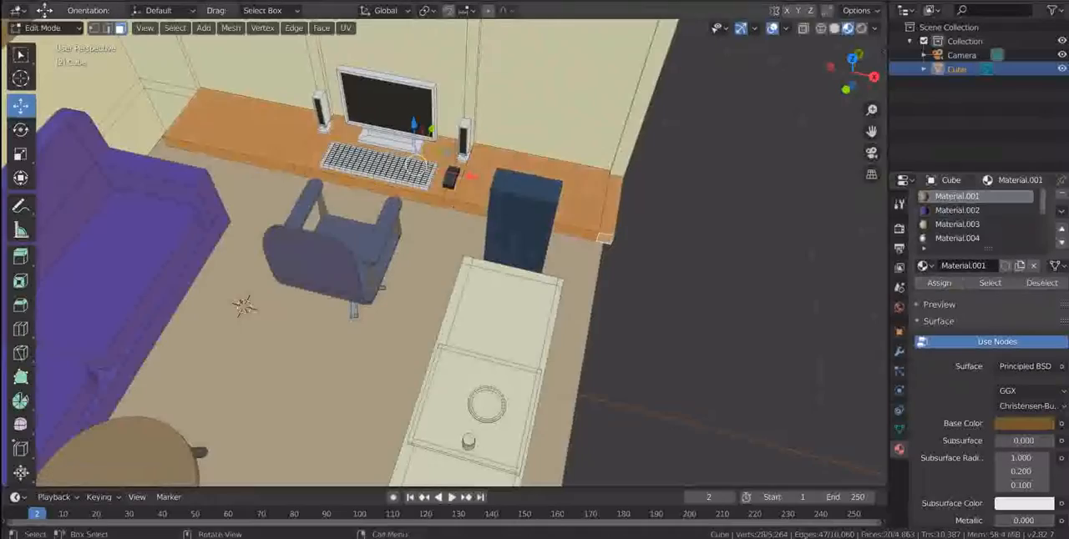
Examine the recoloured desk, chair and keyboard area in Object Mode and return to Edit Mode.
scroll(501, 251, "down", 5)
key("Tab")
scroll(451, 209, "up", 4)
middle_click_drag(501, 250, 560, 276)
scroll(444, 253, "up", 8)
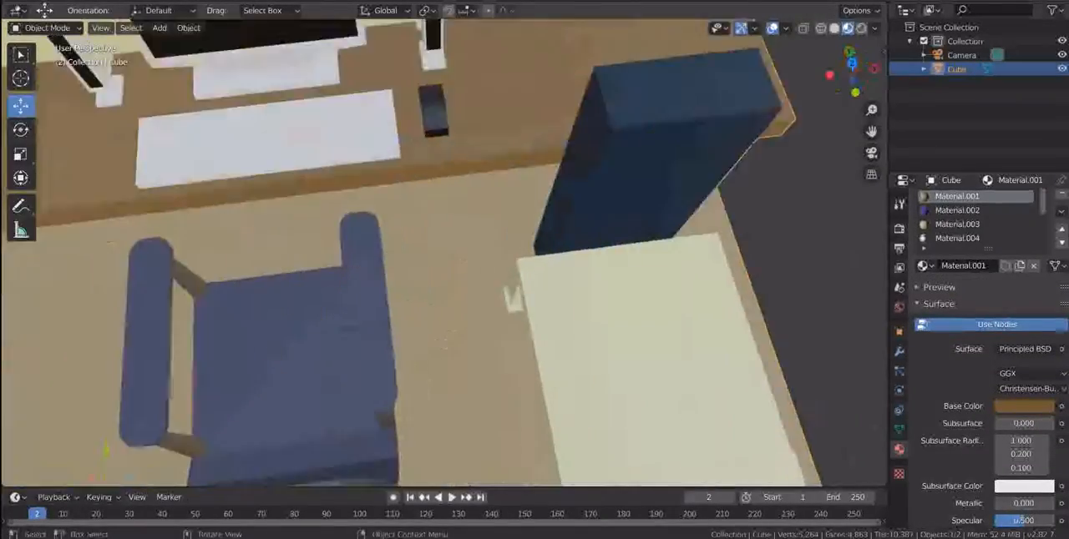
middle_click_drag(334, 200, 490, 280, "shift")
key("Tab")
Circle-select all the small key faces on the keyboard, leaving its outer border unselected.
left_click(123, 132)
middle_click_drag(401, 217, 457, 289, "shift")
scroll(462, 253, "up", 2)
key("KP_5")
scroll(462, 253, "down", 1)
scroll(468, 276, "down", 10)
key("c")
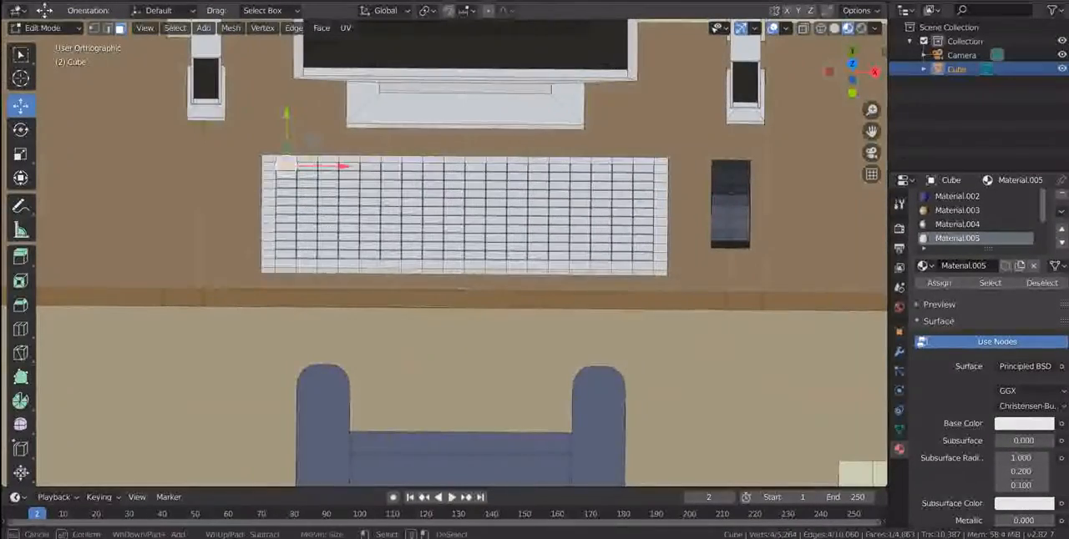
left_click_drag(286, 164, 296, 205)
left_click_drag(297, 251, 576, 244)
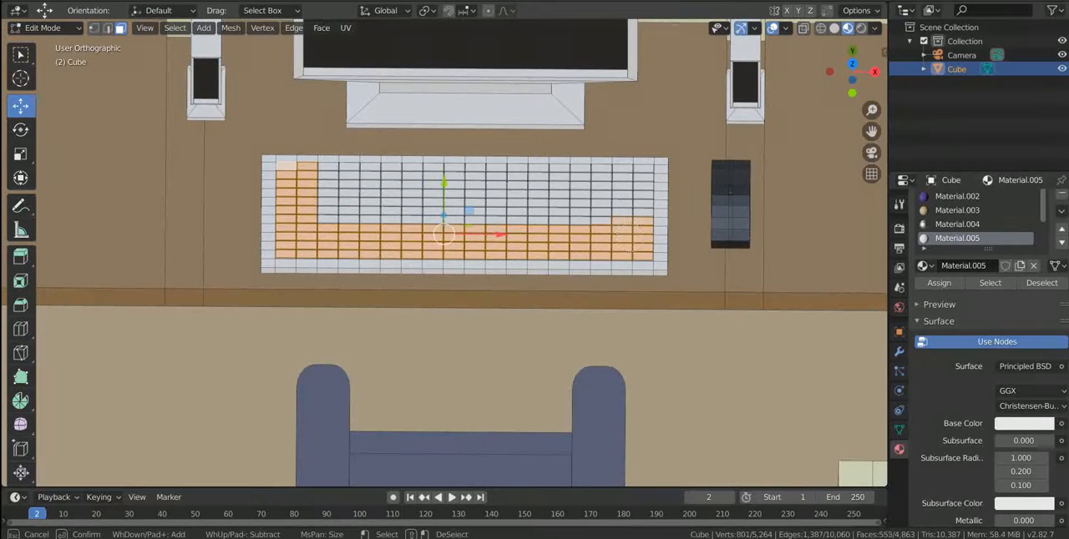
mouse_move(616, 177)
left_mouse_down()
mouse_move(468, 200)
mouse_move(332, 196)
left_mouse_up()
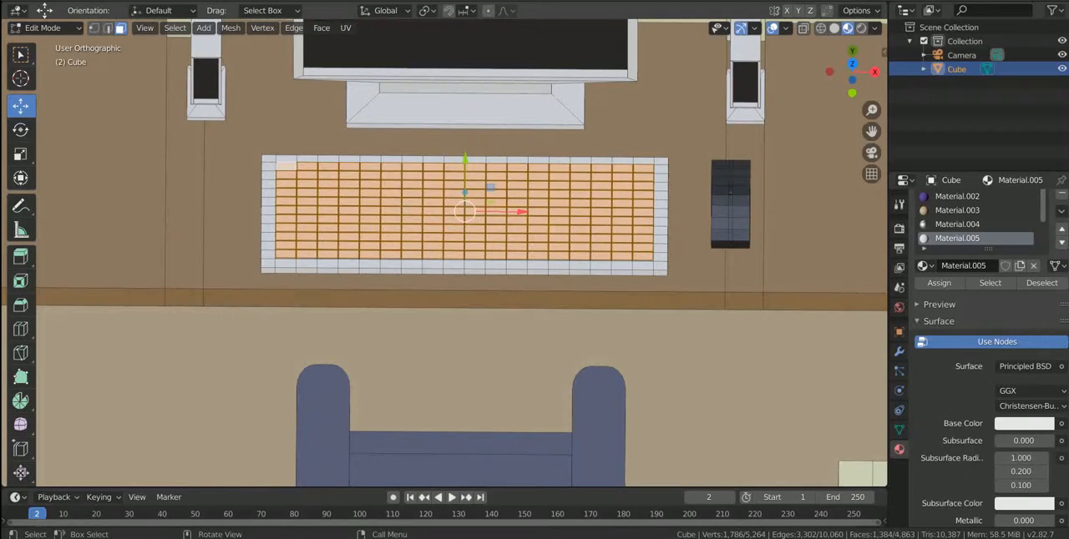
Assign the black Material.006 to the selected keyboard faces.
scroll(444, 253, "down", 4)
scroll(969, 284, "up", 1)
scroll(973, 242, "down", 3)
left_click(960, 233)
left_click(938, 305)
Examine the black keyboard keys and the rest of the room in Object Mode, and return to Edit Mode.
middle_click_drag(534, 283, 484, 229)
key("grave")
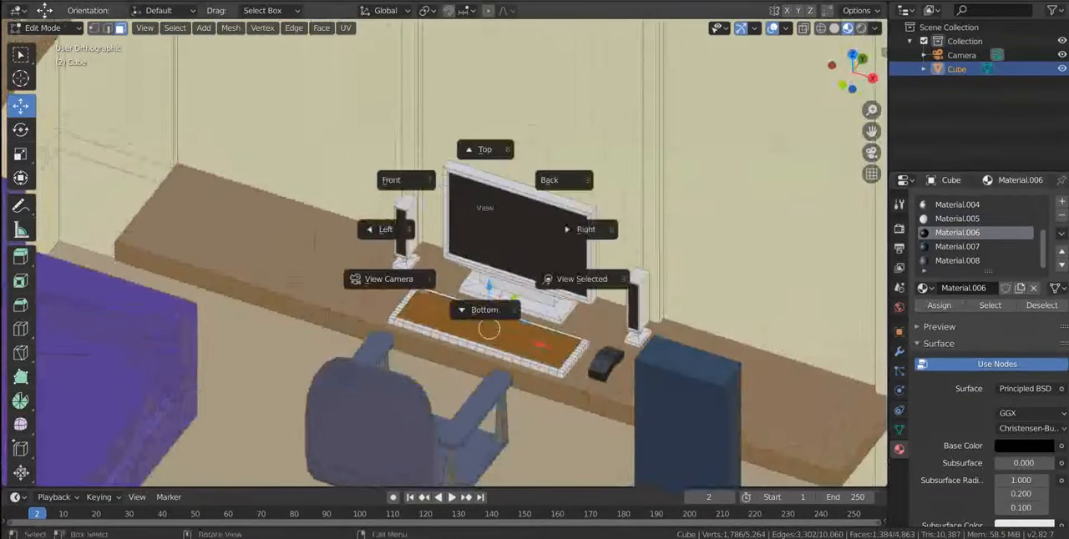
key("Escape")
key("Tab")
scroll(444, 253, "up", 8)
scroll(444, 253, "down", 11)
middle_click_drag(468, 268, 501, 251)
key("alt+a")
middle_click_drag(463, 192, 610, 332, "shift")
left_click(543, 309)
key("Tab")
Select all the frame faces around the large wall board beside the shelves.
left_click(394, 364)
scroll(376, 360, "up", 4)
left_click(345, 366)
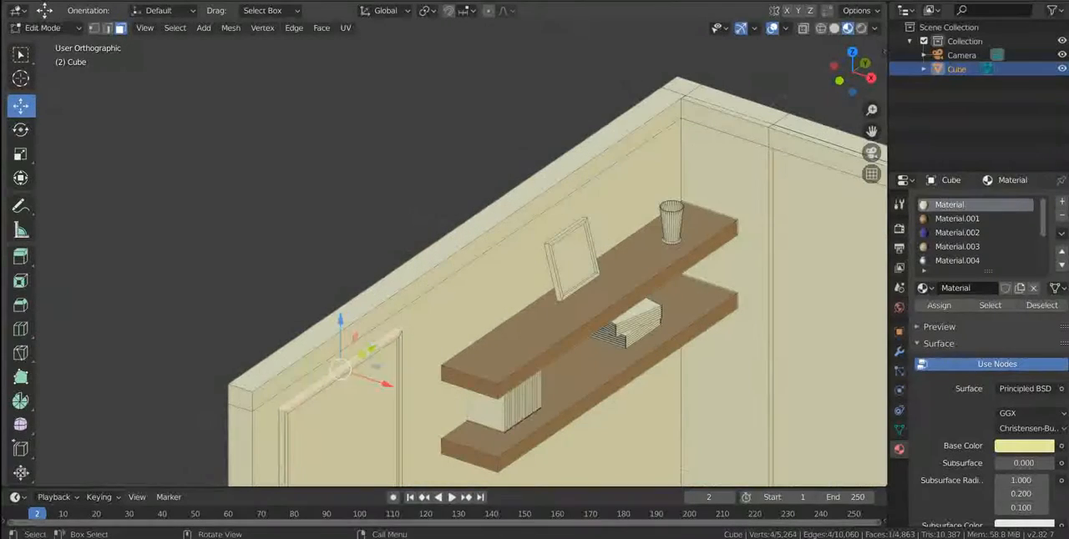
scroll(359, 401, "down", 1)
left_click(359, 401)
scroll(359, 401, "up", 5)
middle_click_drag(359, 401, 380, 242, "shift")
key("ctrl+KP_Add")
left_click(282, 389, "shift")
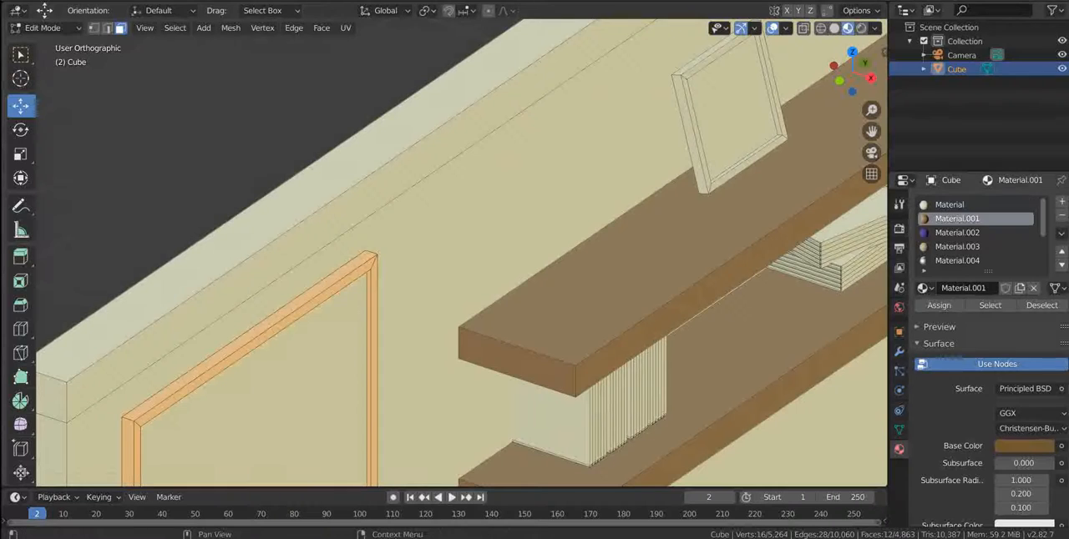
Create a new material, Material.009, with a dark brown base colour for the wall board's frame.
left_click(1061, 202)
left_click(974, 288)
scroll(461, 253, "down", 6)
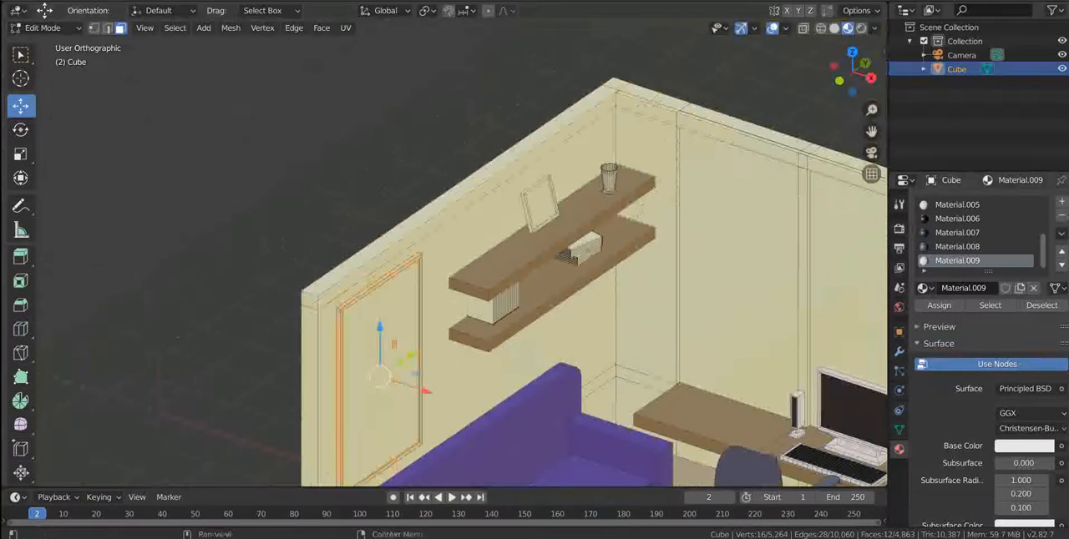
left_click(1024, 446)
left_click_drag(1043, 254, 1043, 311)
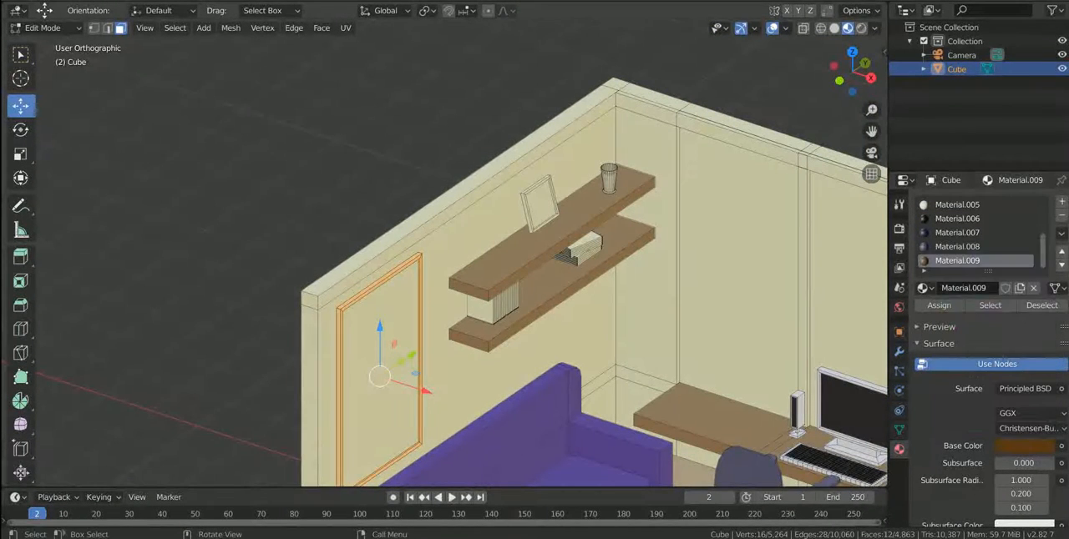
Assign the brown Material.009 to the wall board's frame and a white material to its inner panel.
left_click(394, 334)
scroll(975, 234, "down", 5)
key("ctrl+z")
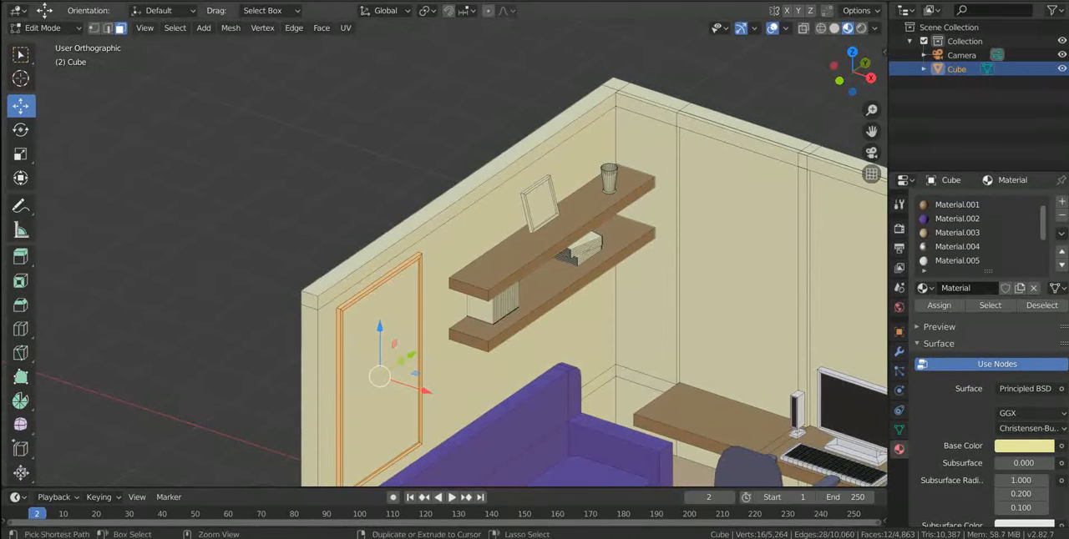
key("ctrl+shift+z")
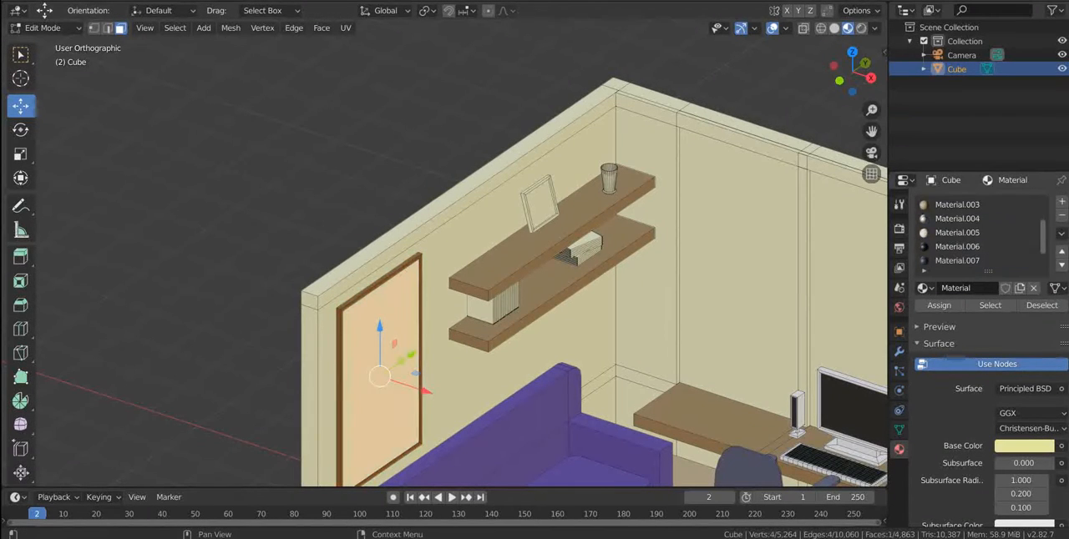
Select the whole small picture frame on the upper shelf and assign the white Material.005 to it.
left_click(538, 202)
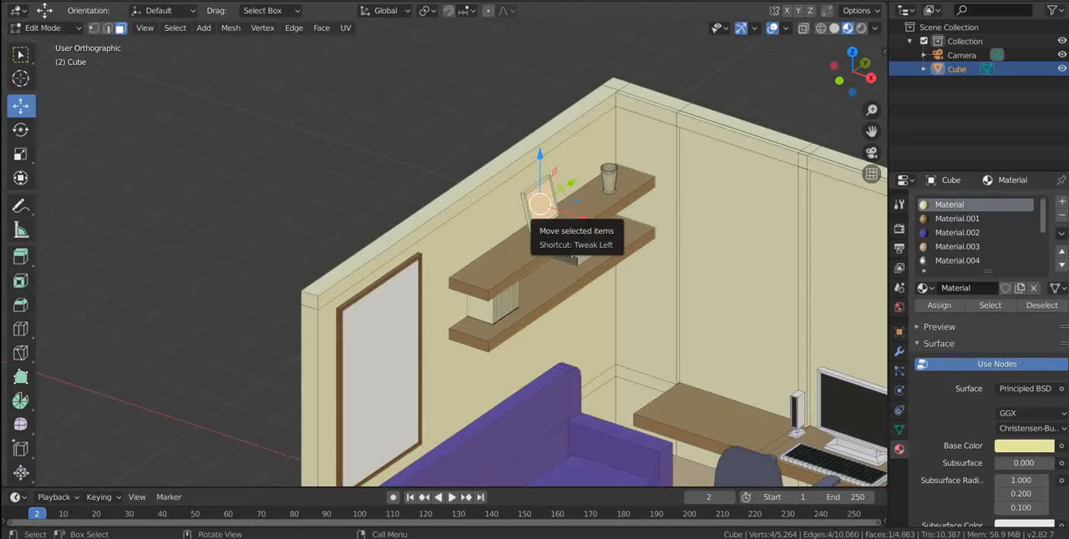
key("ctrl+l")
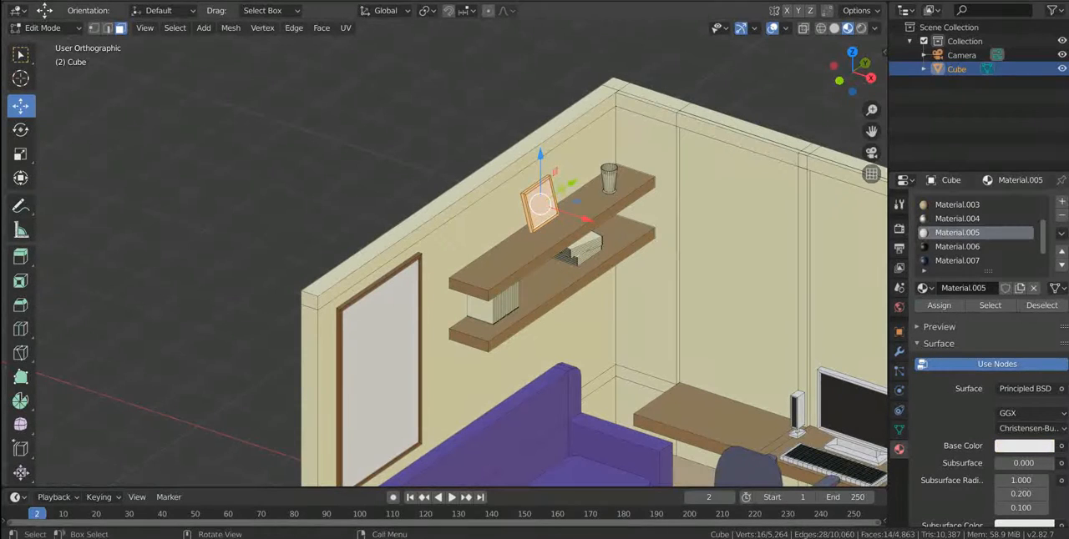
scroll(461, 253, "up", 6)
key("ctrl+z")
key("ctrl+KP_Subtract")
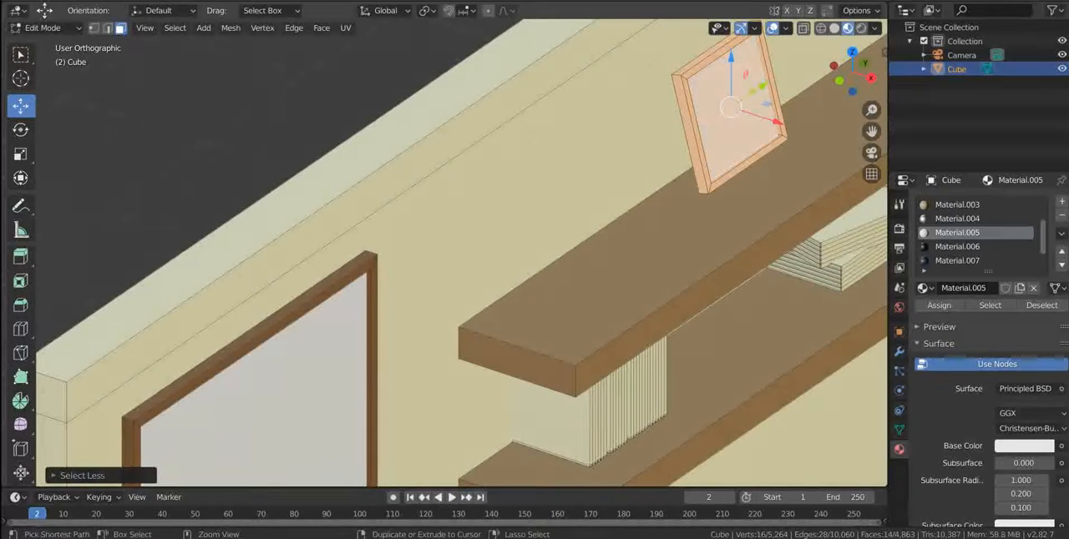
key("ctrl+z")
Create Material.010 with a grey base colour and assign it to the picture frame's inner panel.
left_click(1061, 201)
left_click(968, 288)
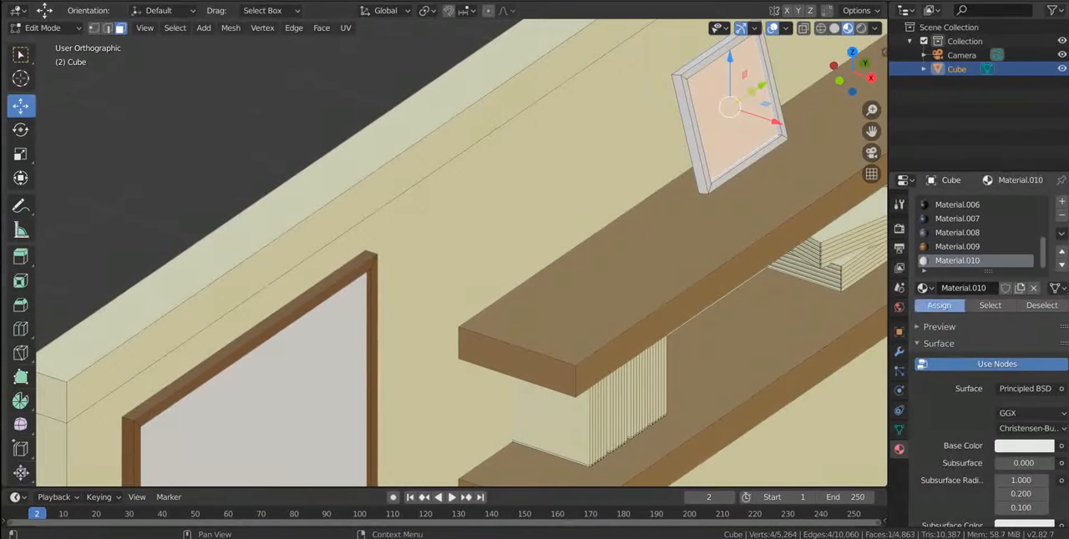
left_click(939, 305)
left_click(1024, 445)
left_click_drag(1041, 252, 1041, 287)
middle_click_drag(535, 350, 534, 315)
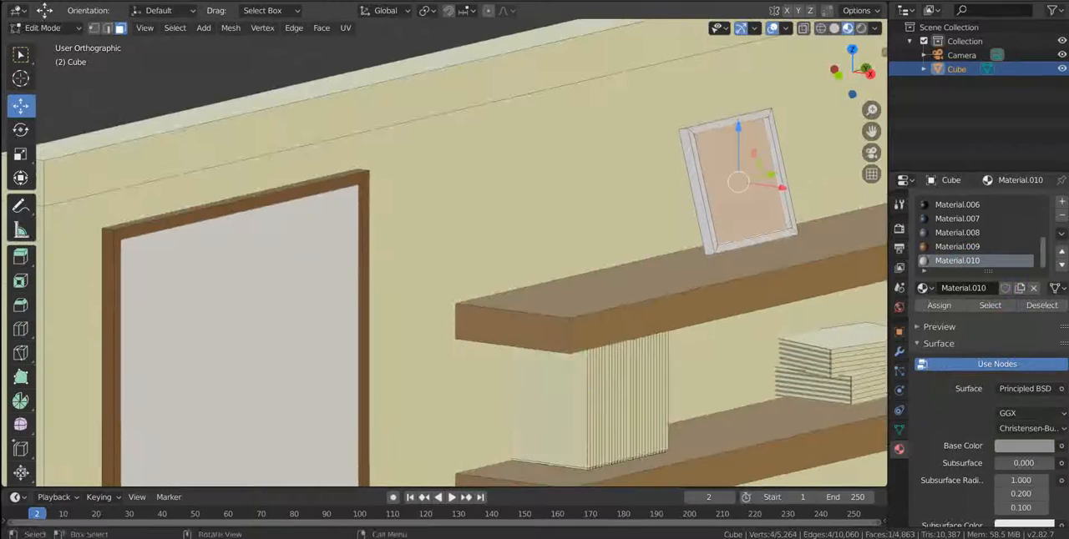
Select the outermost upright books on the lower shelf and assign them a new dark green material, Material.011.
left_click(551, 405)
key("l")
left_click(1061, 201)
left_click(989, 288)
left_click(939, 305)
left_click(1023, 446)
left_click_drag(962, 285, 936, 271)
left_click_drag(1042, 255, 1043, 311)
Change the base colour of the walls' Material to a light beige.
left_click(614, 381)
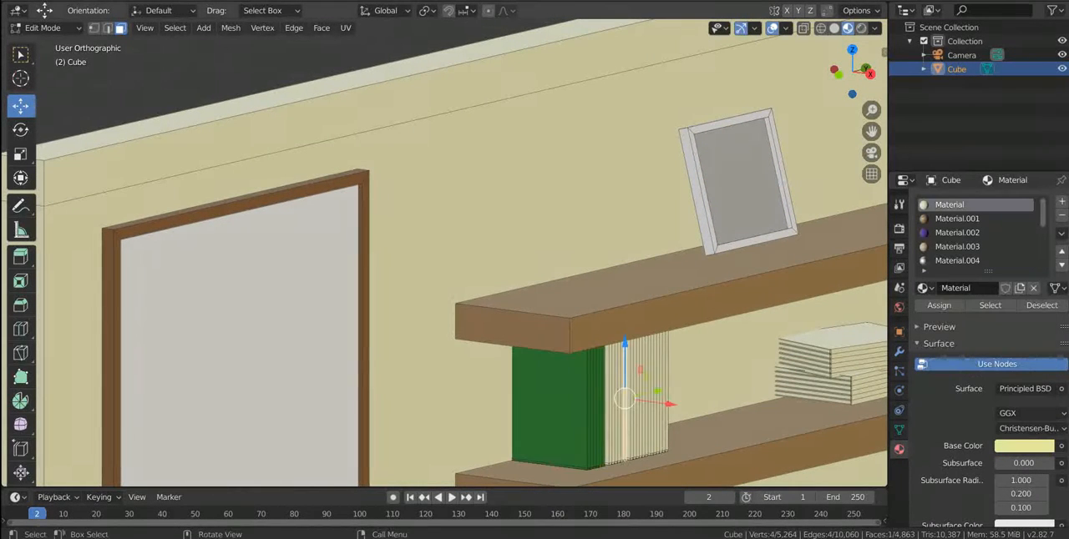
key("l")
left_click(1024, 446)
mouse_move(971, 272)
left_mouse_down()
mouse_move(978, 245)
mouse_move(975, 296)
left_mouse_up()
left_click(616, 386)
left_click(1024, 446)
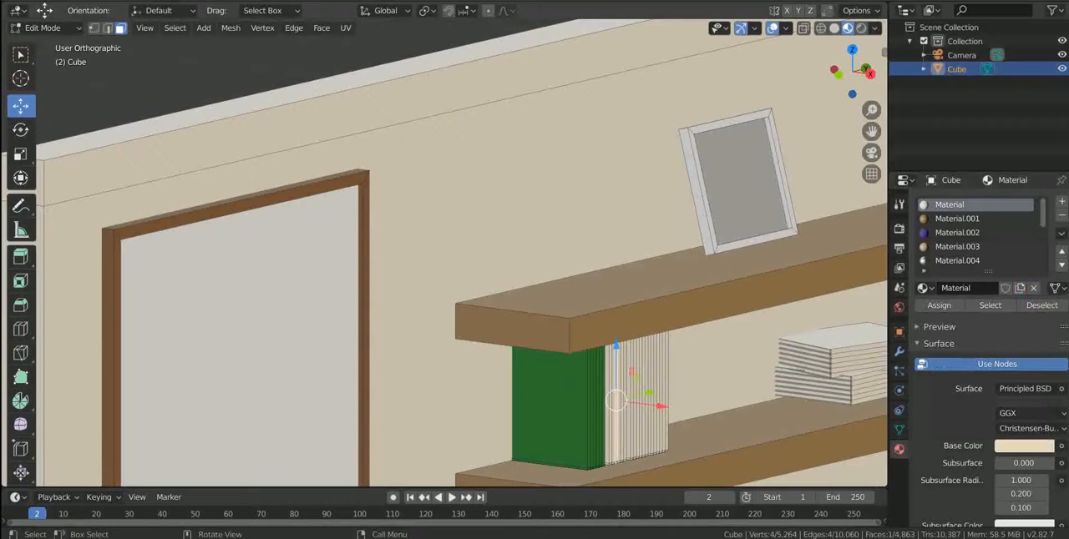
Select the upright books next to the green ones and assign them a new blue material, Material.012.
key("l")
left_click(1061, 202)
left_click(970, 288)
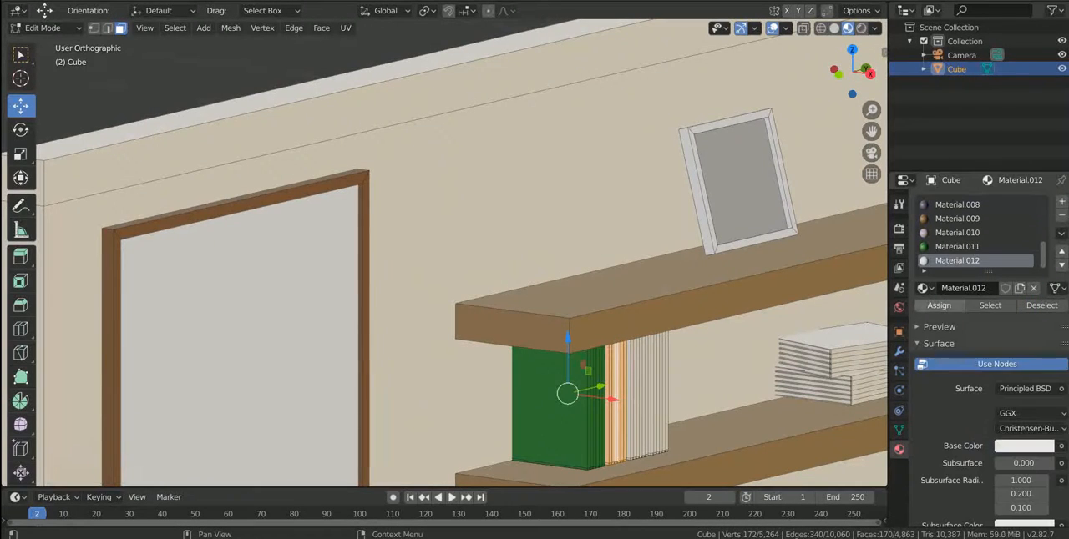
left_click(1024, 446)
left_click_drag(991, 284, 1044, 289)
left_click(1024, 446)
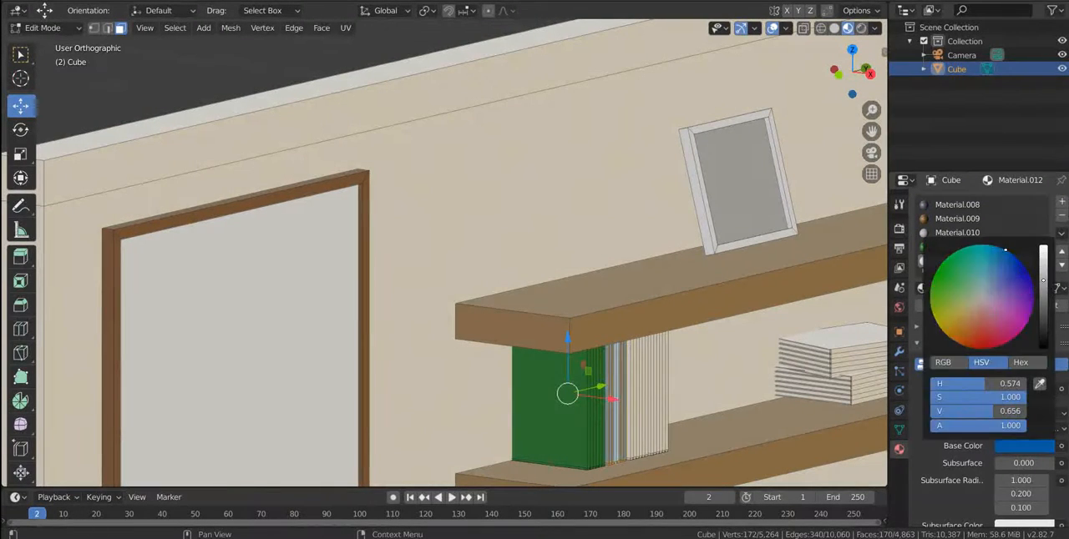
Select the upright books beside the blue ones and assign them a new dark yellow material, Material.013.
left_click(641, 397)
key("l")
scroll(977, 234, "down", 5)
left_click(1061, 202)
left_click(970, 288)
left_click(1023, 446)
left_click(971, 295)
left_click_drag(1044, 254, 1043, 294)
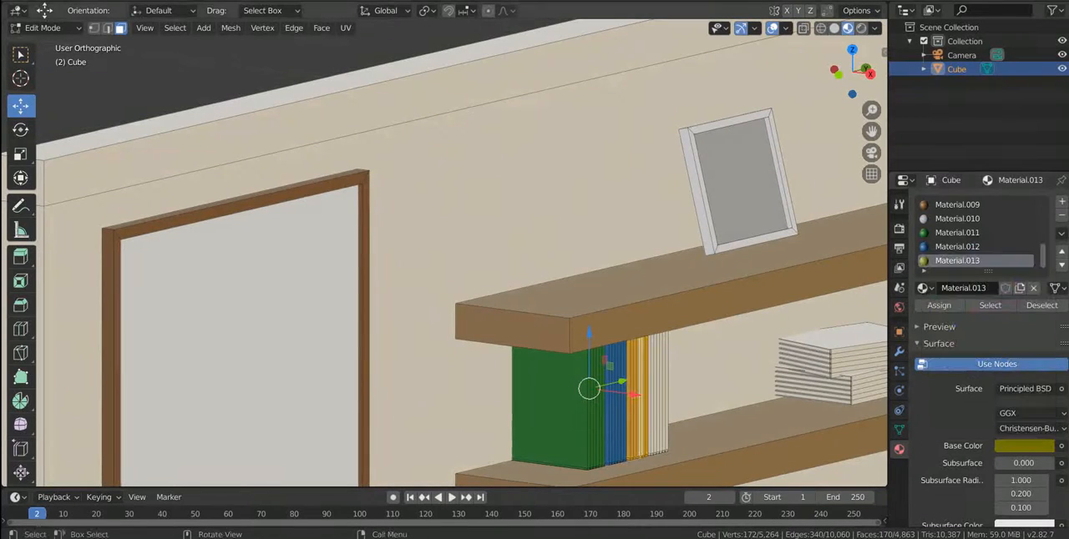
Select the last group of upright books and assign the purple Material.002 to it.
left_click(658, 393)
key("l")
left_click(960, 233)
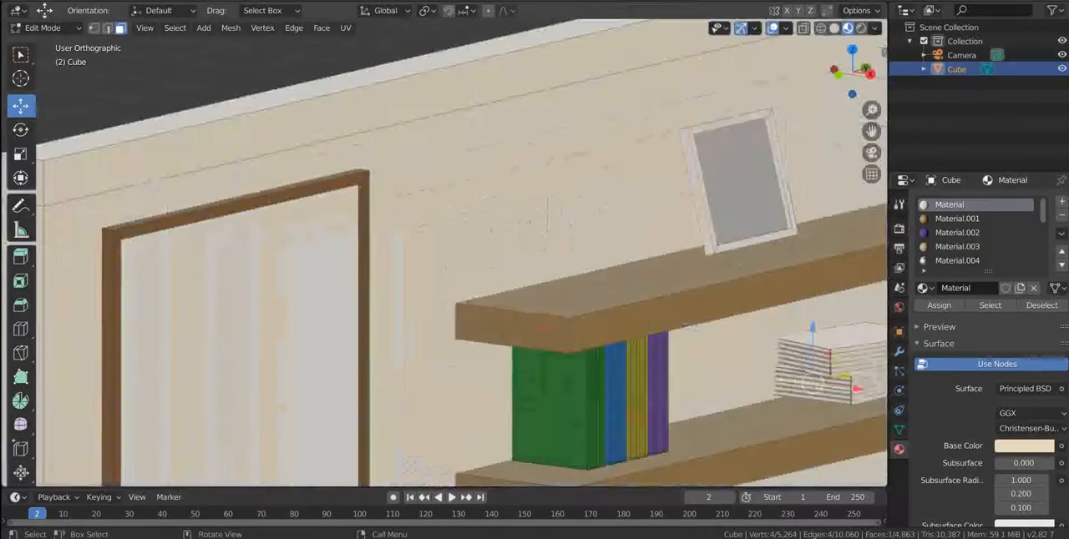
Examine the picture frame and shelf items in wireframe and solid shading, and return to Material Preview.
left_click(740, 224)
key("z")
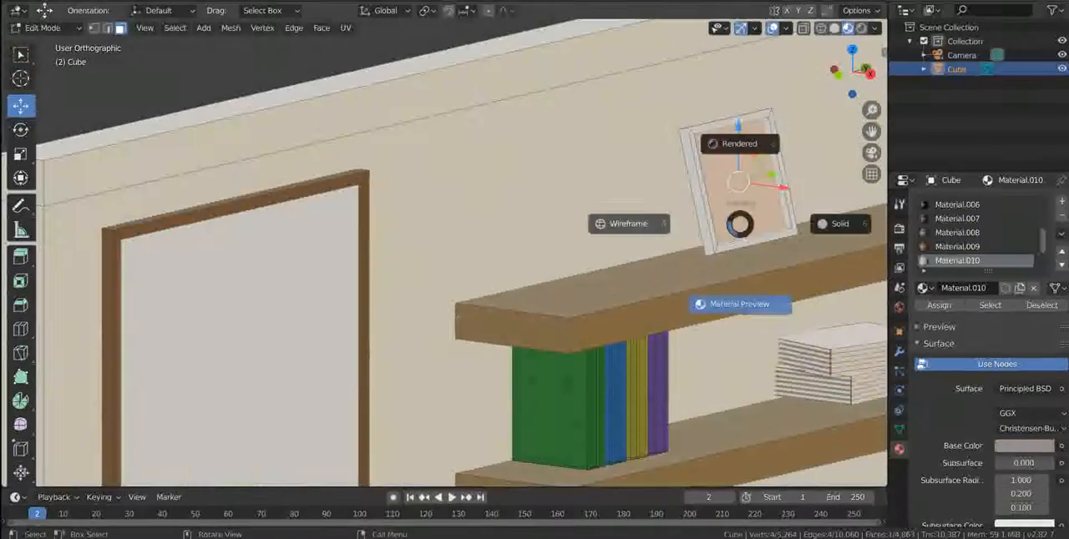
left_click(631, 224)
middle_click_drag(751, 251, 505, 378, "shift")
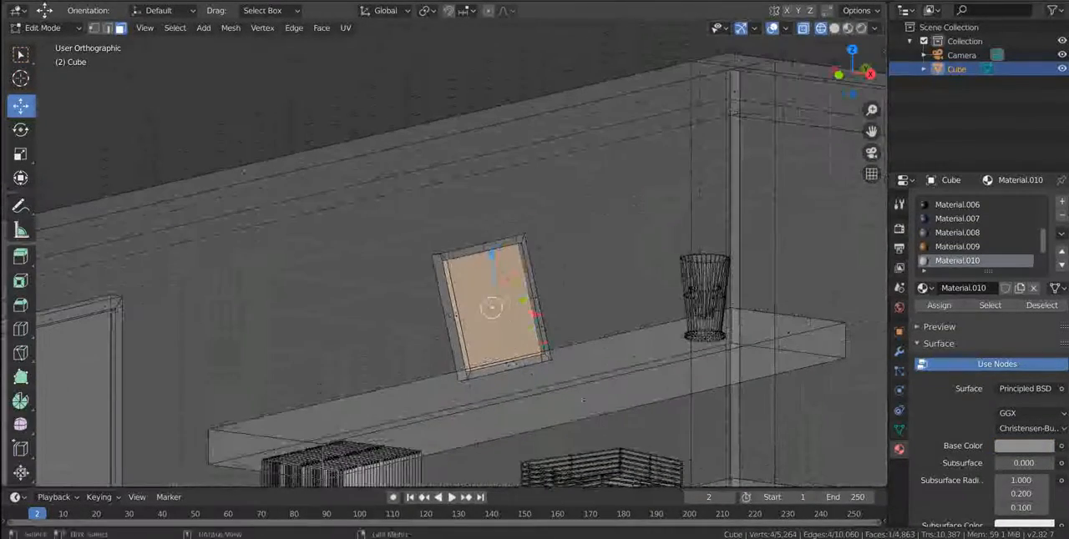
key("alt+z")
key("shift+z")
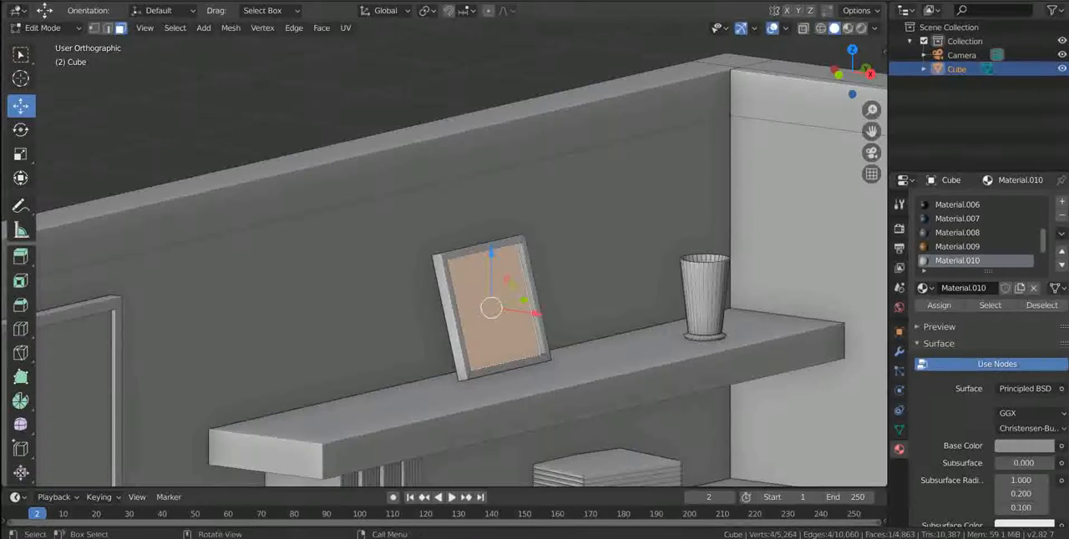
left_click(848, 28)
left_click(651, 225)
Select the entire cup on the upper shelf and assign the white Material.005 to it.
left_click(709, 296)
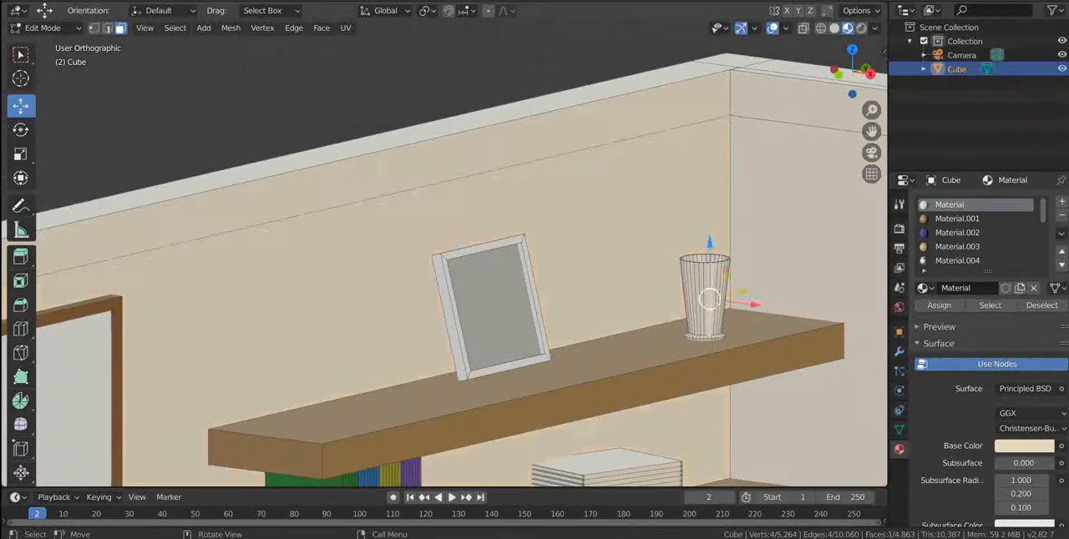
key("l")
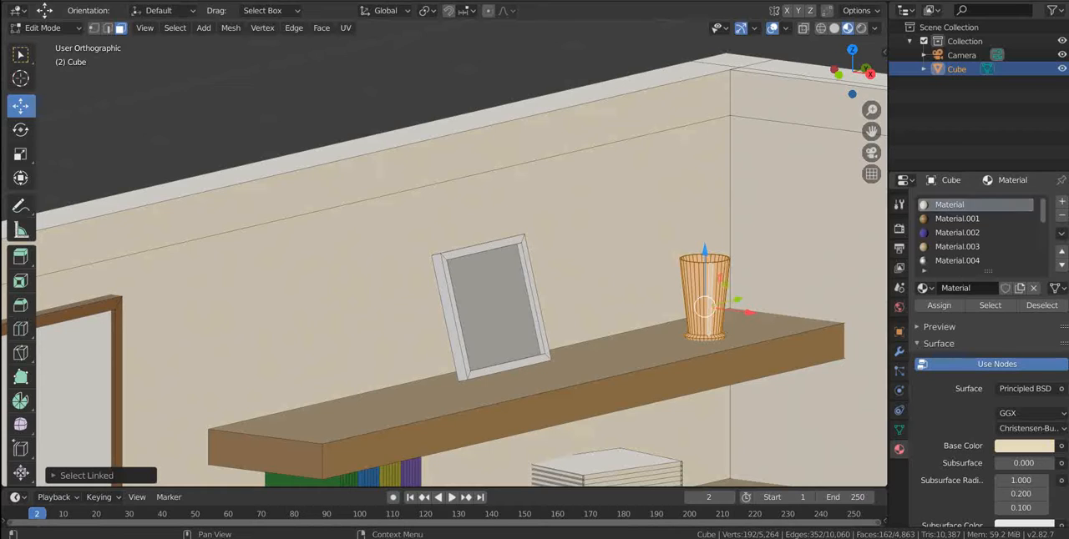
left_click(956, 247)
left_click(956, 233)
left_click(940, 306)
key("z")
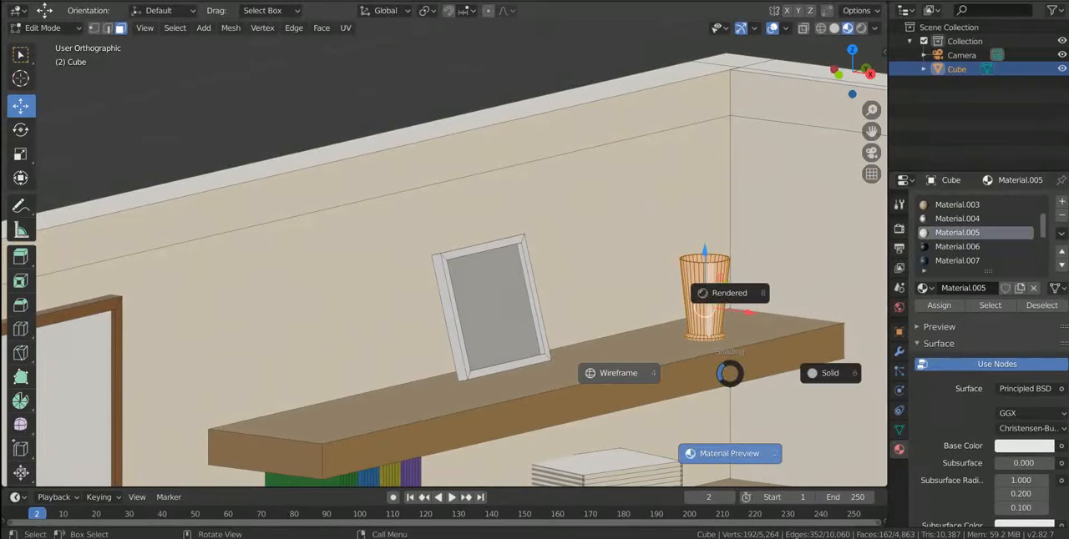
left_click(730, 453)
Select the upper books of the flat stack on the lower shelf and assign the blue Material.012.
scroll(667, 393, "down", 2)
middle_click_drag(589, 410, 589, 368, "shift")
left_click(578, 367)
key("l")
scroll(977, 232, "down", 5)
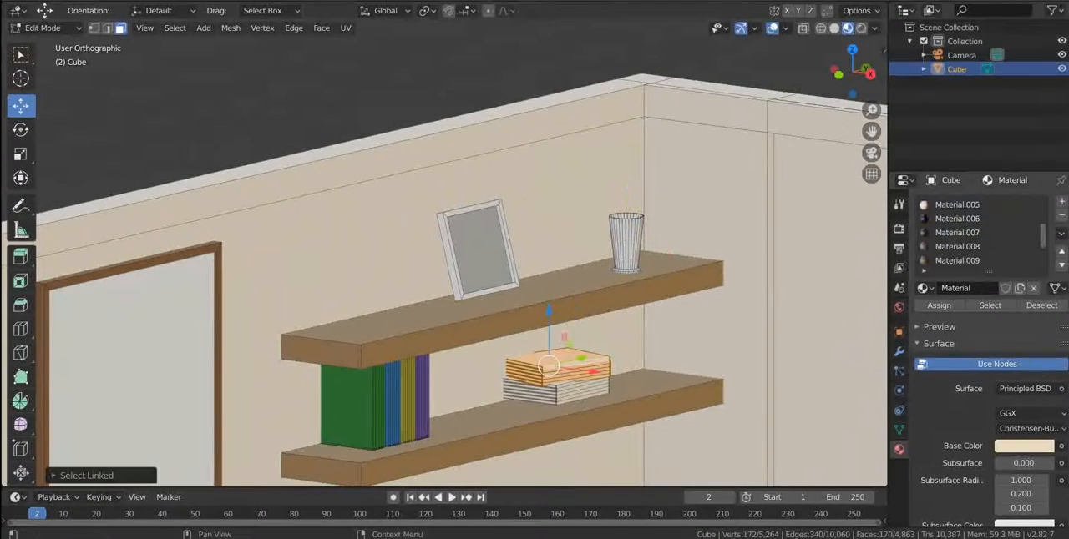
left_click(957, 260)
left_click(939, 306)
Select the lower books of the flat stack and assign the yellow Material.013 to them.
left_click(582, 388)
key("l")
left_click(956, 233)
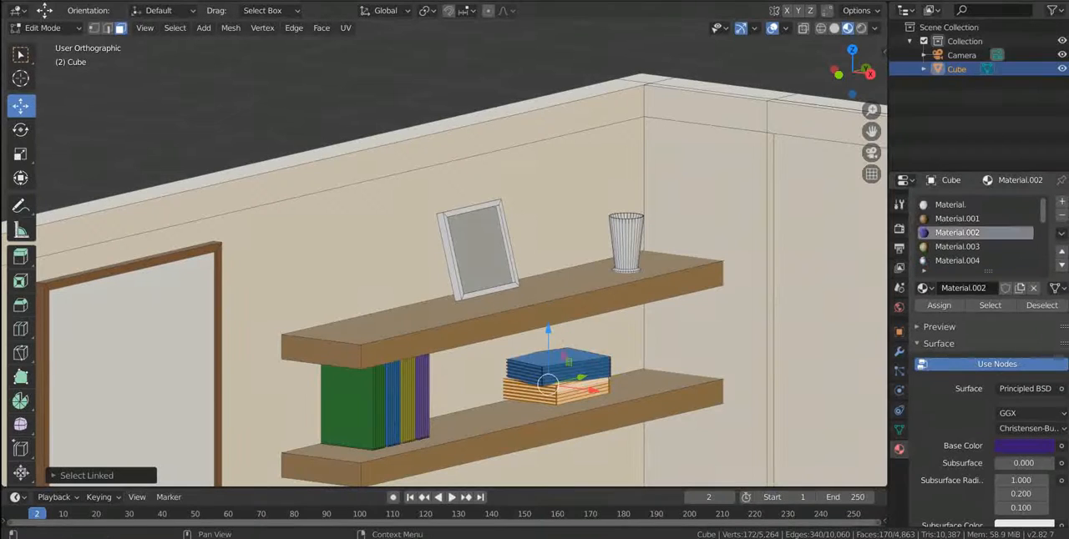
left_click(956, 261)
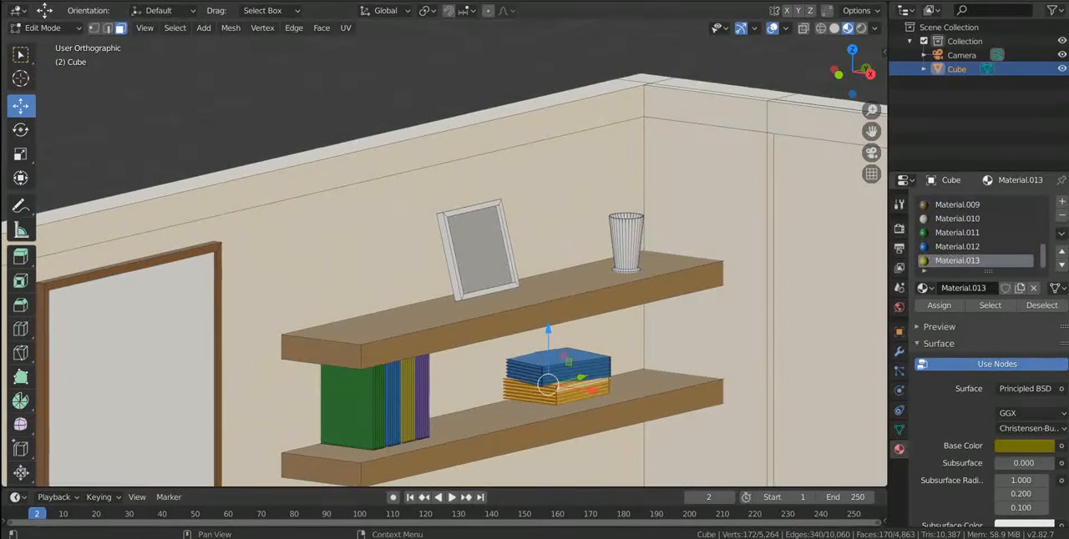
left_click(939, 306)
Select the three large window panel faces on the wall behind the desk in Edit Mode.
scroll(501, 284, "down", 11)
key("Tab")
middle_click_drag(501, 284, 515, 311)
scroll(501, 300, "up", 5)
scroll(584, 284, "down", 1)
key("Tab")
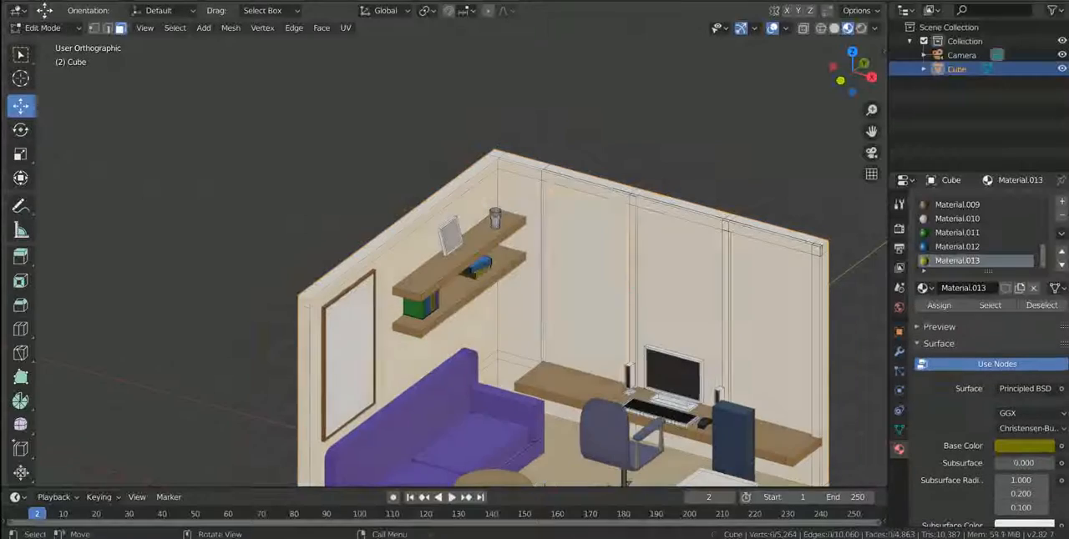
left_click(588, 288)
left_click(674, 293, "ctrl")
left_click(634, 292, "shift")
left_click(766, 317, "shift")
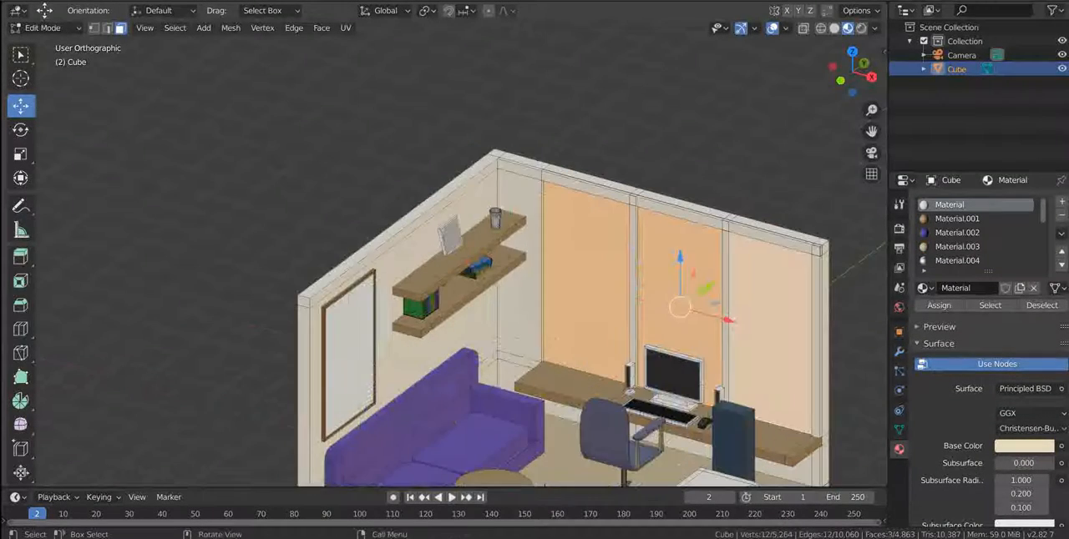
scroll(501, 309, "down", 3)
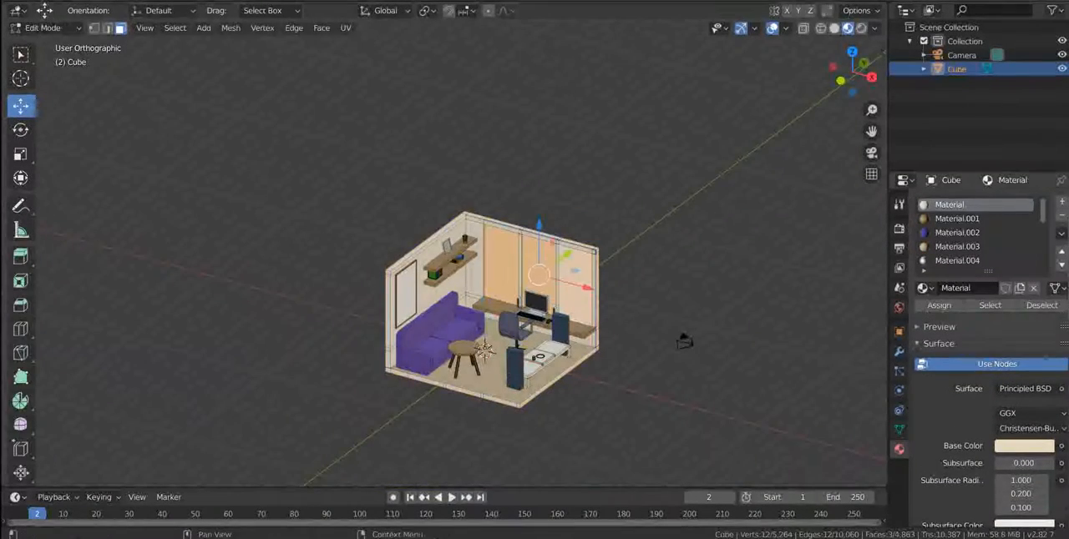
Create Material.014 for the three window panels and set its surface shader to Emission.
left_click(1061, 201)
left_click(993, 288)
key("Tab")
scroll(501, 309, "up", 4)
left_click(1026, 370)
left_click(889, 99)
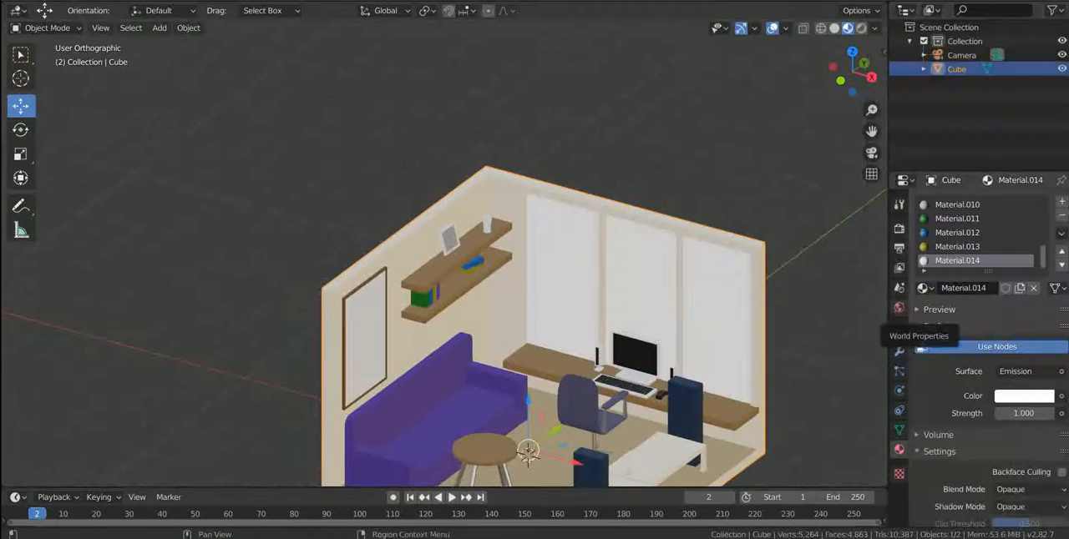
Look through the render, scene, world, object and modifier properties for the glow setting.
left_click(899, 268)
left_click(899, 227)
left_click(899, 204)
left_click(898, 248)
left_click(898, 267)
left_click(899, 308)
left_click(898, 331)
left_click(898, 307)
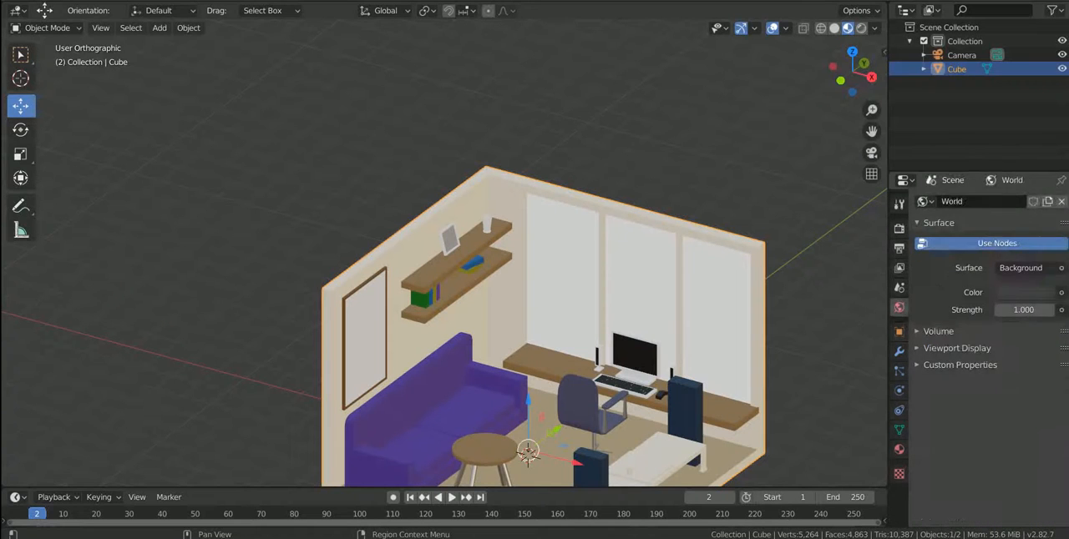
left_click(898, 331)
left_click(899, 351)
left_click(899, 370)
Enable Bloom in the Eevee render settings and return to the material settings of Material.014.
left_click(899, 204)
left_click(898, 227)
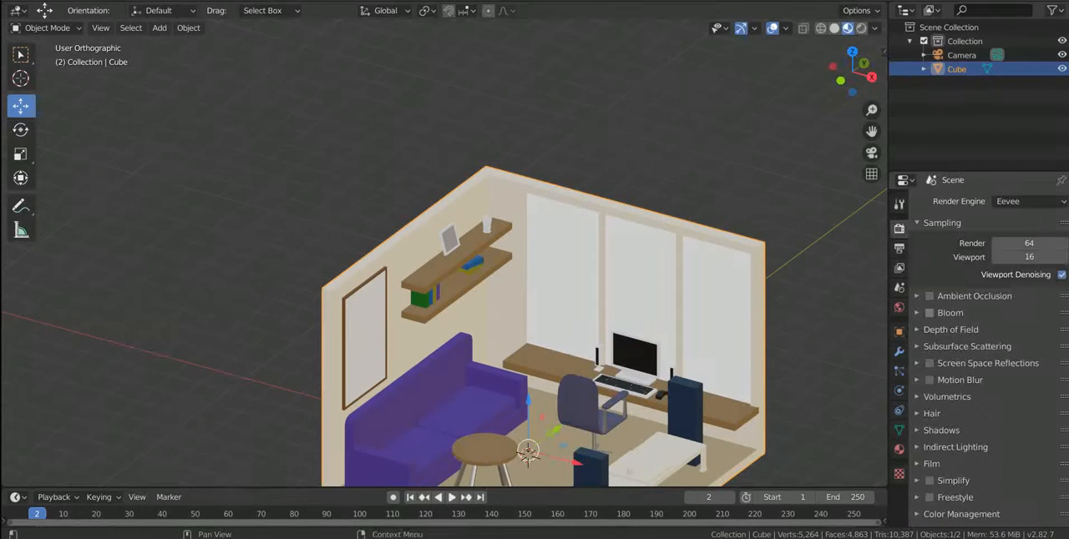
left_click(898, 351)
left_click(898, 371)
left_click(898, 449)
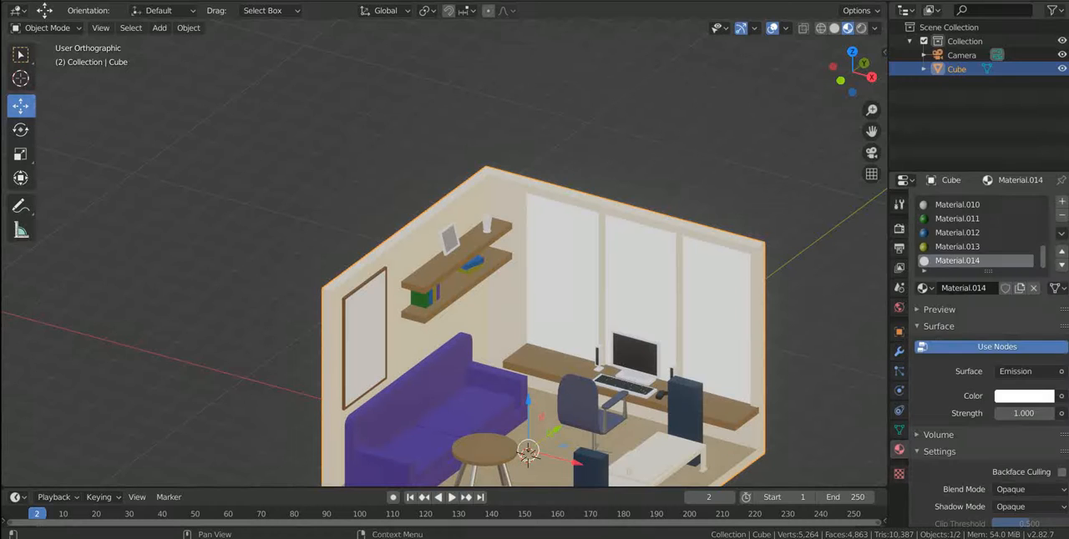
Set the emission colour of Material.014 to a pale warm yellow and its strength to 5.8.
left_click(1024, 396)
left_click(965, 253)
left_click_drag(969, 251, 962, 252)
scroll(964, 250, "down", 1)
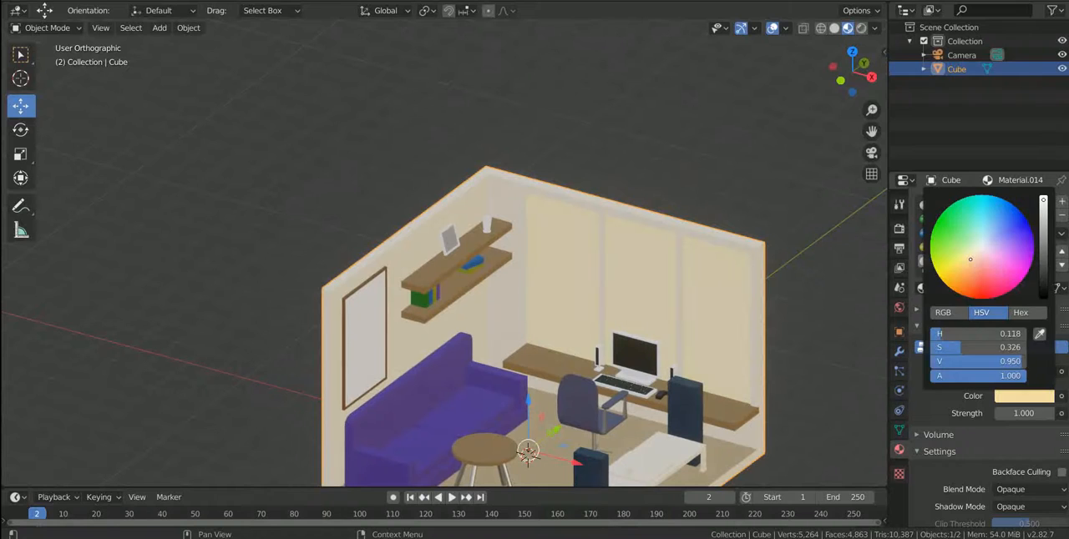
left_click_drag(1023, 414, 1041, 413)
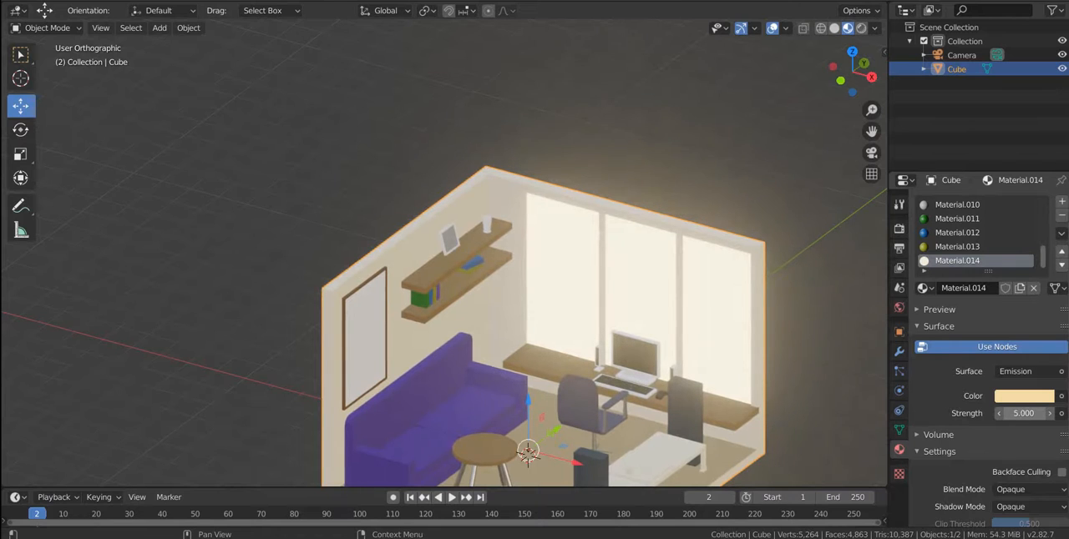
left_click_drag(1026, 413, 1024, 413)
Examine the glowing room from a higher angle in orthographic and perspective projection.
scroll(585, 275, "down", 4)
middle_click_drag(585, 275, 551, 296)
scroll(561, 448, "up", 6)
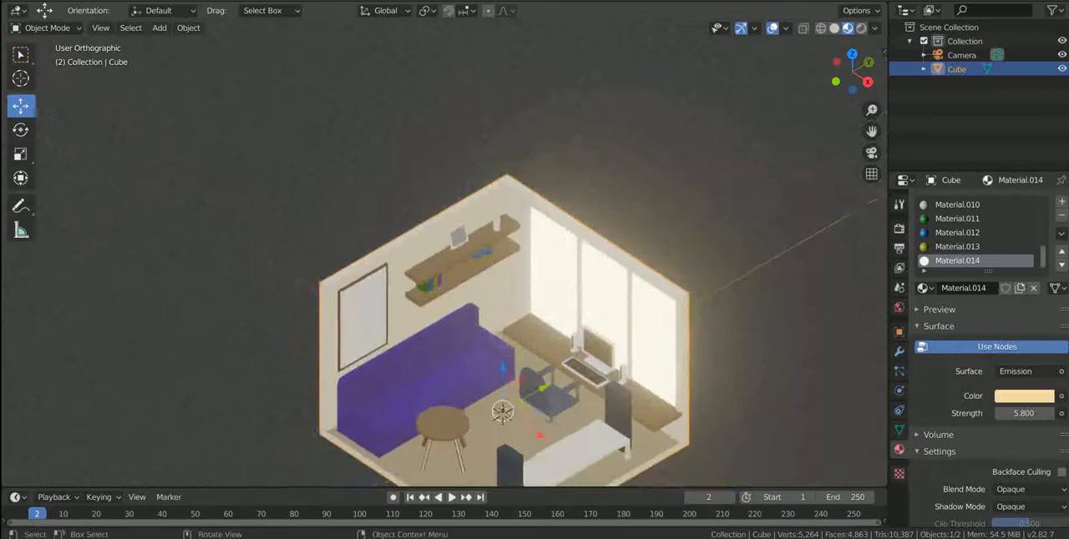
scroll(646, 431, "down", 4)
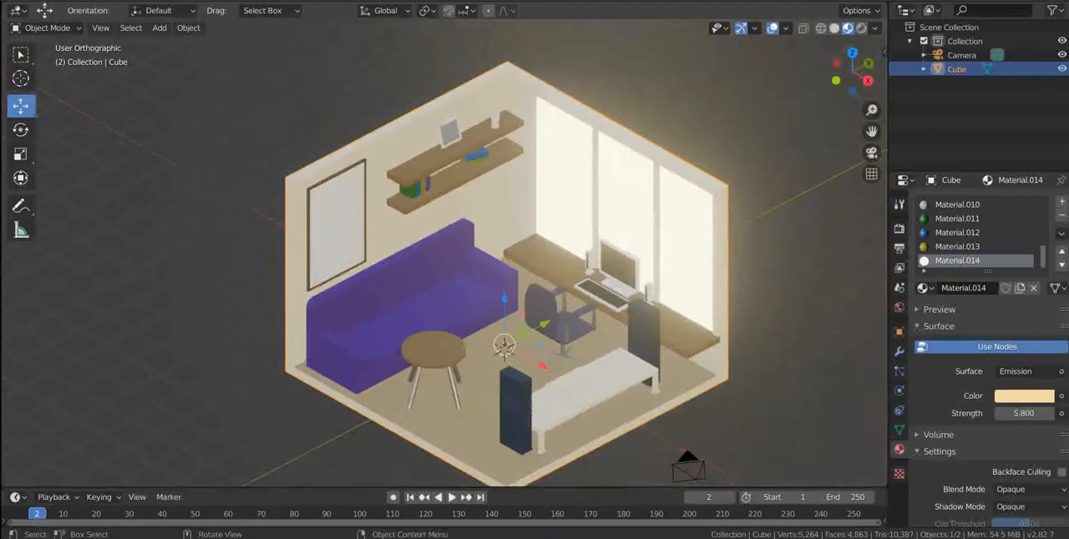
key("KP_5")
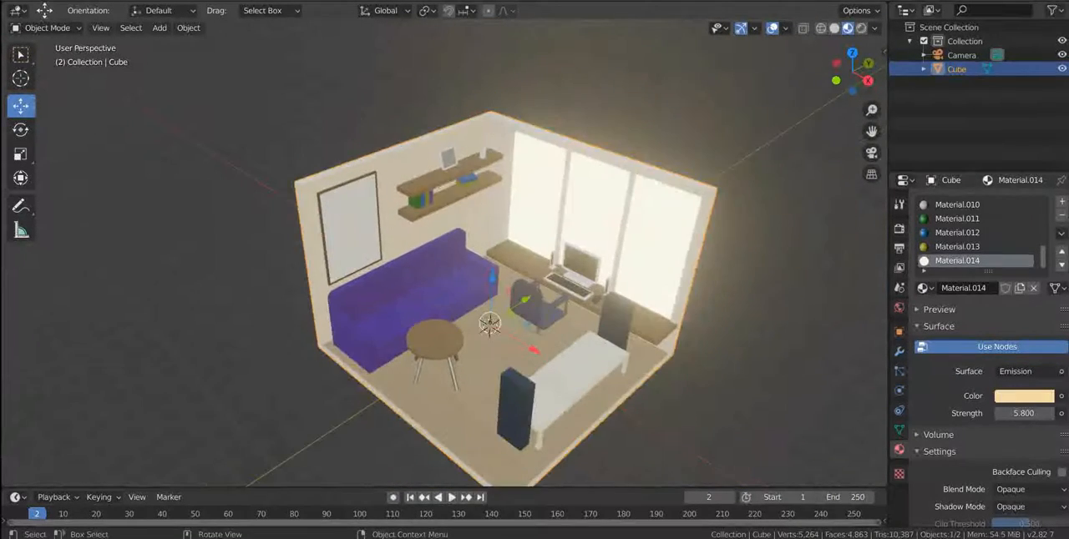
key("KP_5")
Select the round table's two rear legs and assign Material.004 to them.
scroll(561, 418, "up", 5)
middle_click_drag(561, 417, 567, 268, "shift")
key("Tab")
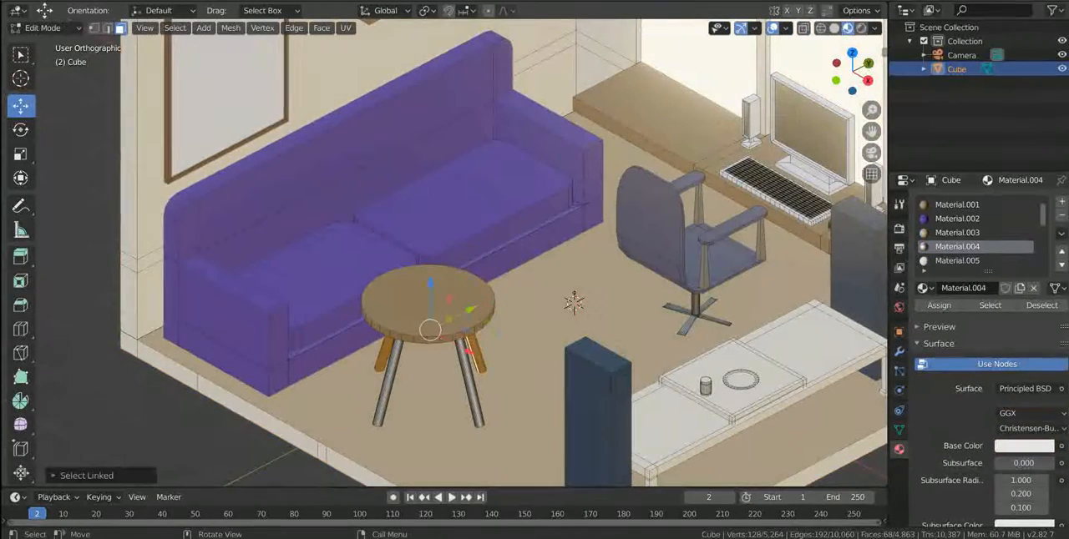
scroll(976, 242, "down", 1)
key("Tab")
View the finished room through the scene camera and fit the camera frame to the viewport.
scroll(467, 284, "down", 4)
middle_click_drag(467, 284, 554, 458)
key("KP_0")
key("KP_0")
key("KP_0")
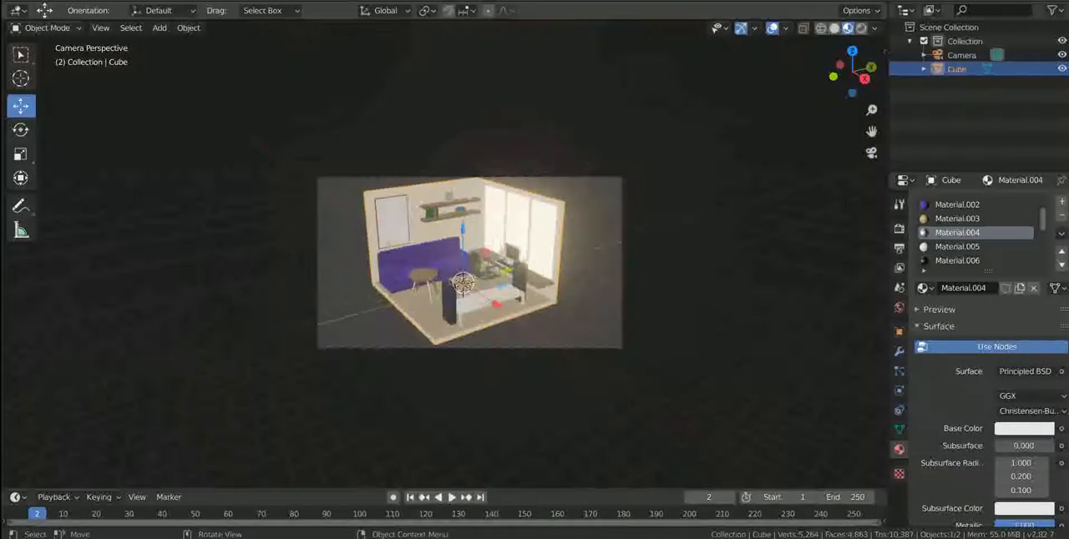
key("Home")
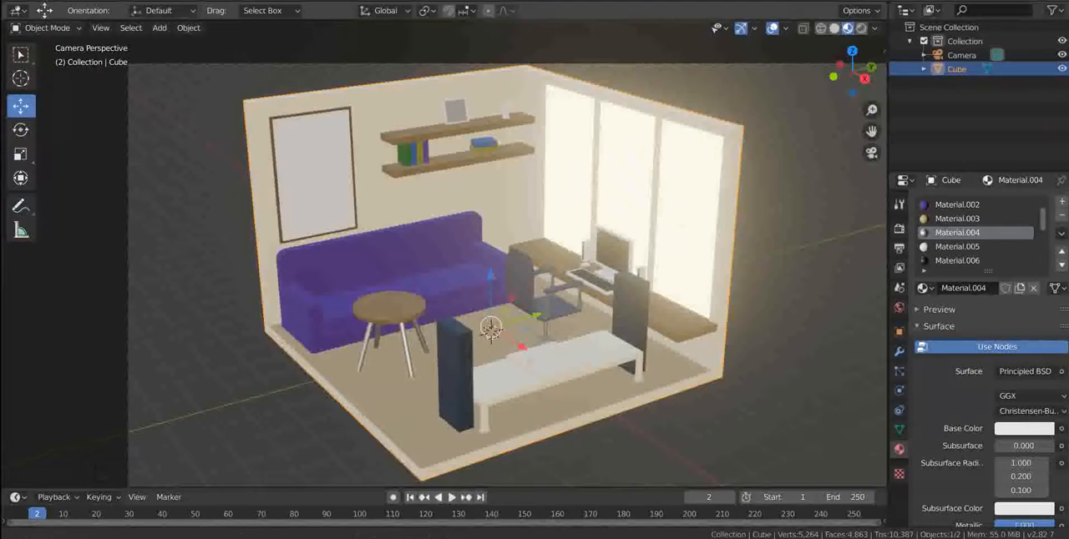
middle_click_drag(501, 292, 446, 277, "shift")
scroll(446, 277, "up", 1)
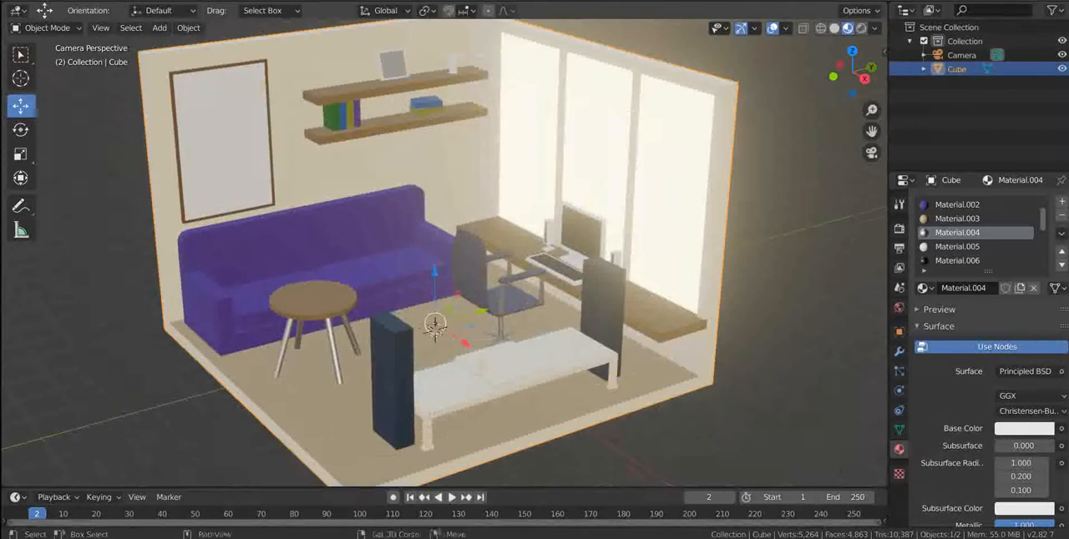
key("Home")
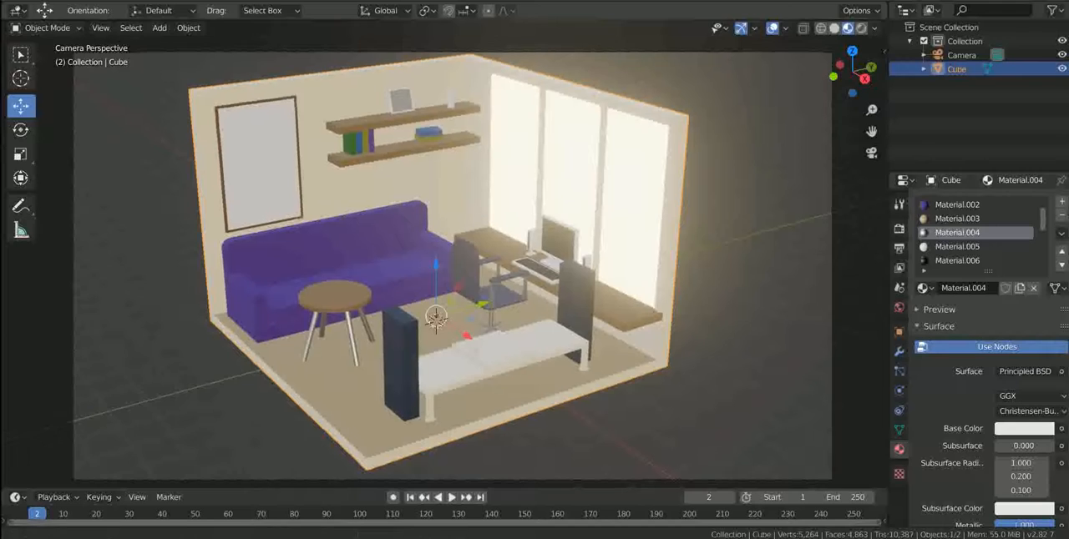